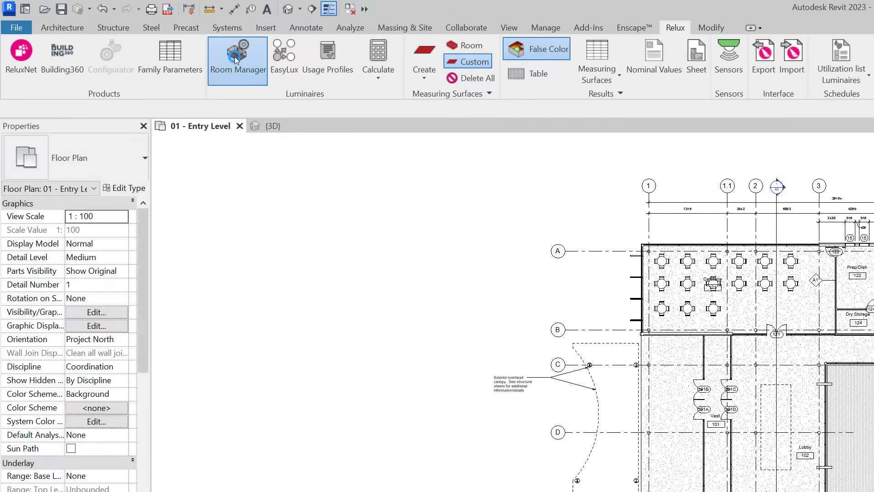
Open Room Manager, filter the rooms by "instr", and select Instruction 117, 115 and 108 on the entry level.
left_click(234, 56)
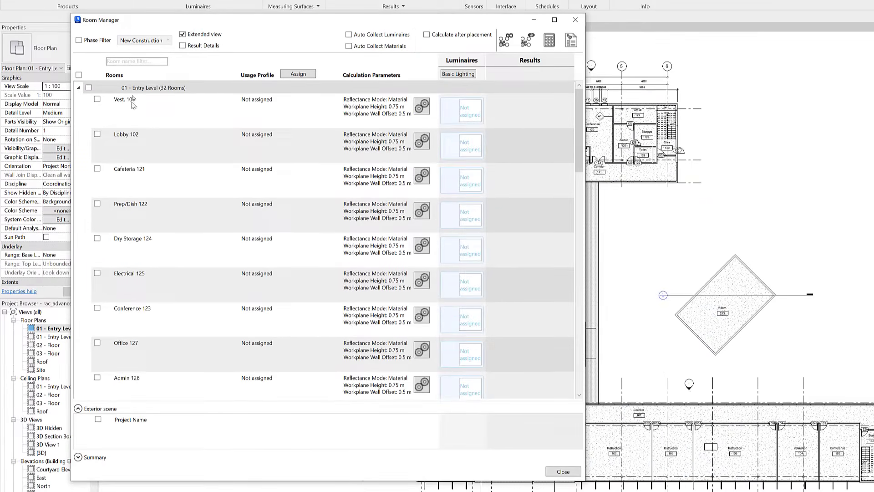
left_click(138, 62)
type("instr")
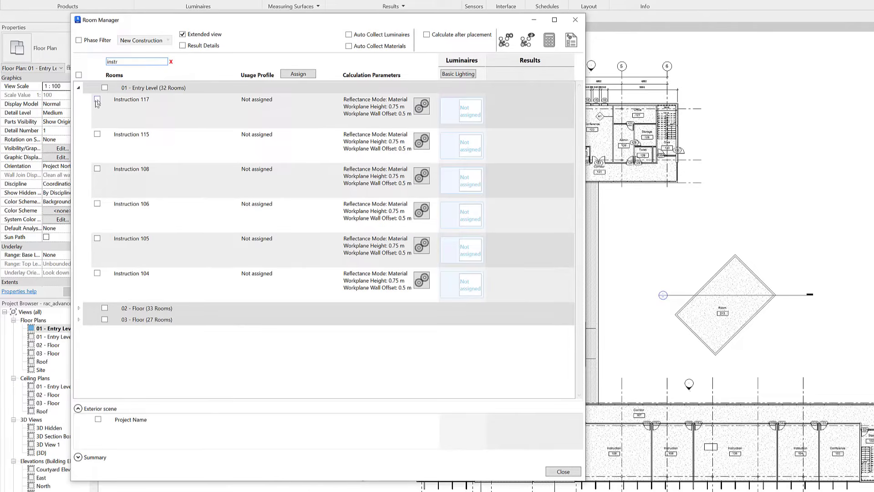
left_click(97, 134)
left_click(97, 169)
Choose usage profile 34.5.1 Conference and meeting rooms from norm SN EN 12464-1 (11.2021) for the selected rooms.
left_click(300, 76)
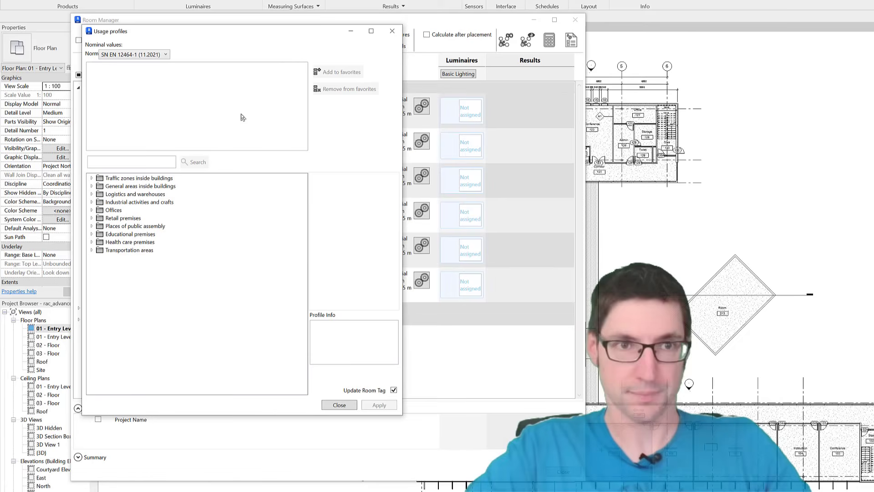
left_click(144, 55)
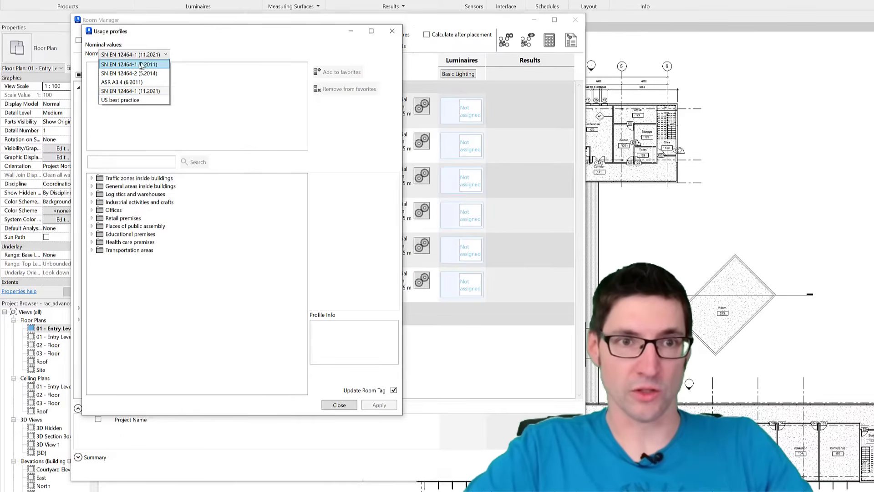
left_click(145, 91)
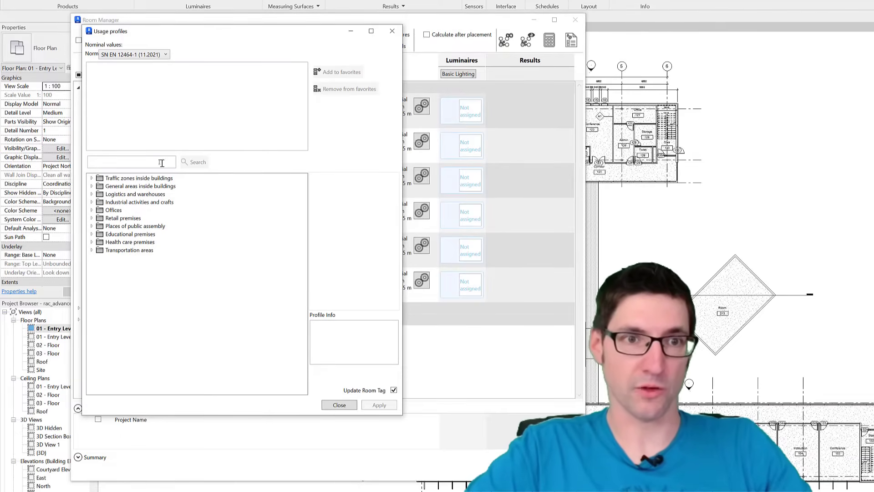
left_click(92, 211)
left_click(100, 219)
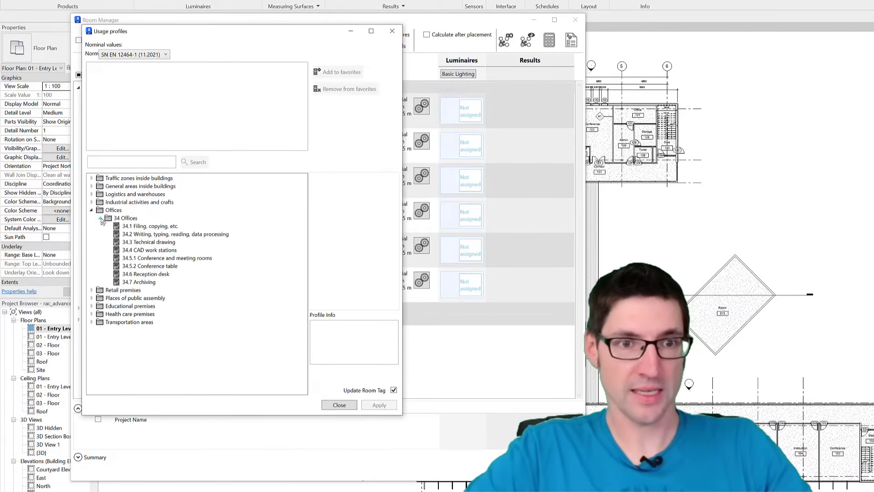
left_click(162, 258)
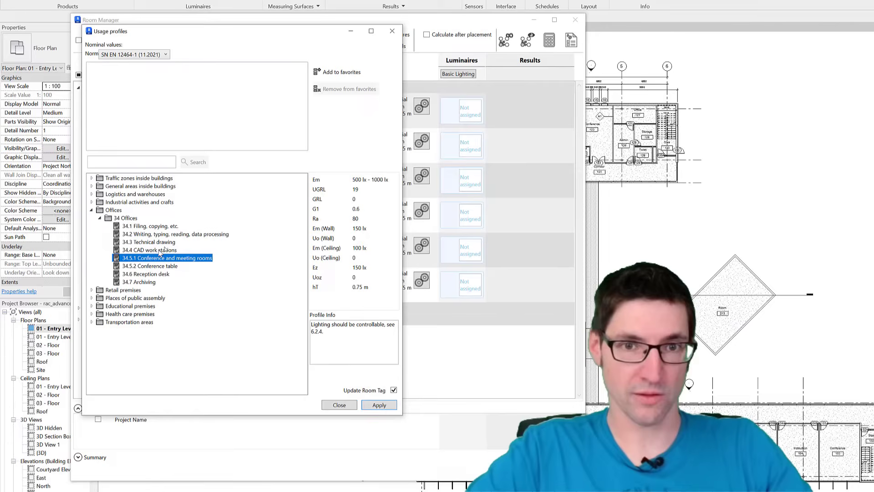
Apply the profile with a 750 lx nominal value and the reason "Task details are of unusually small size or low contrast.".
left_click(381, 406)
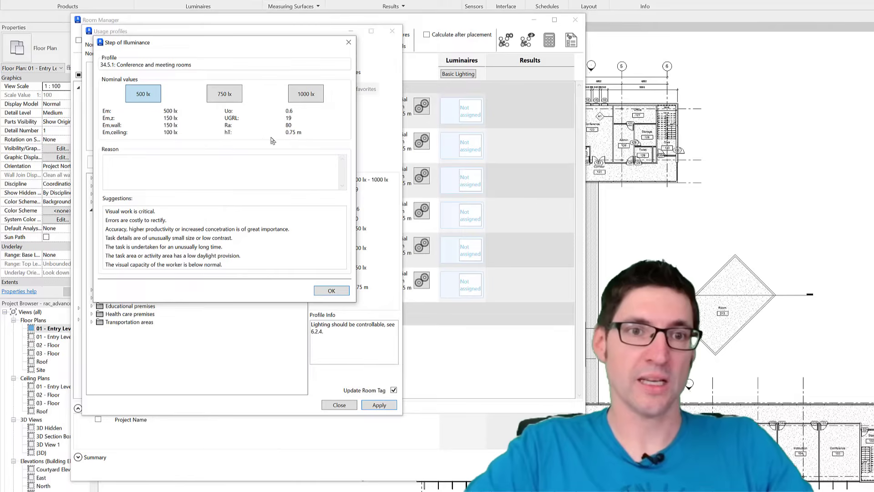
left_click(167, 159)
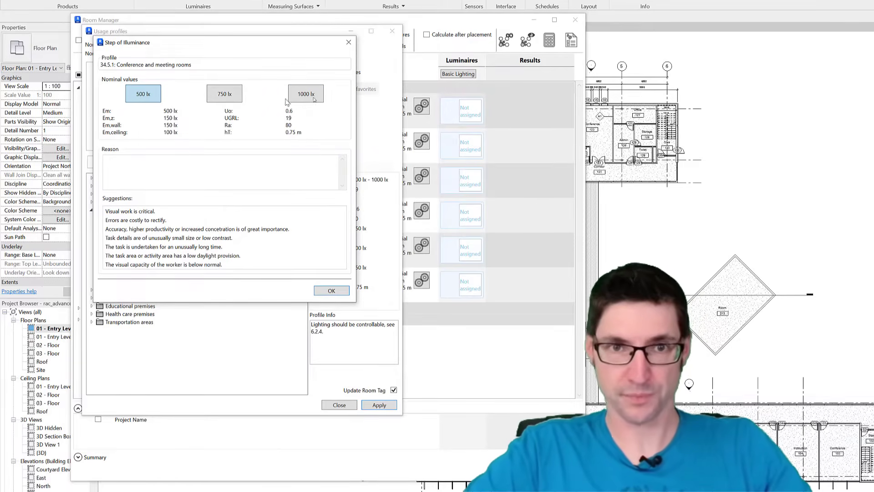
left_click(224, 94)
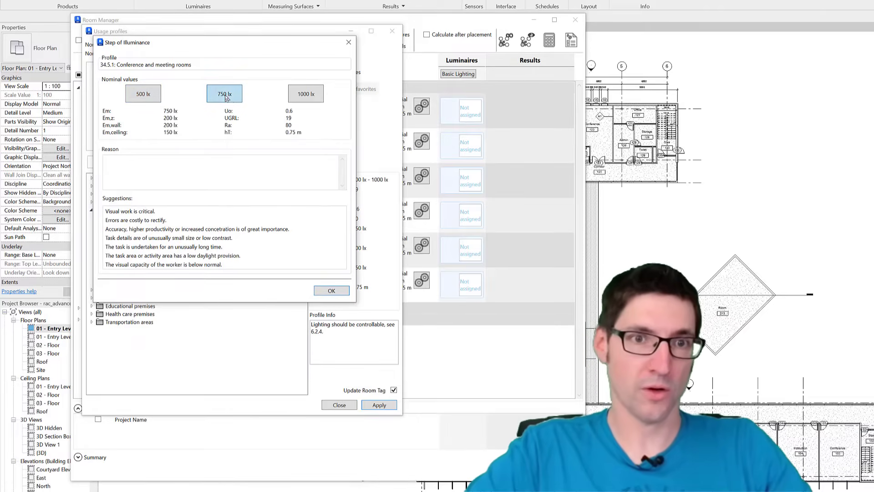
double_click(160, 240)
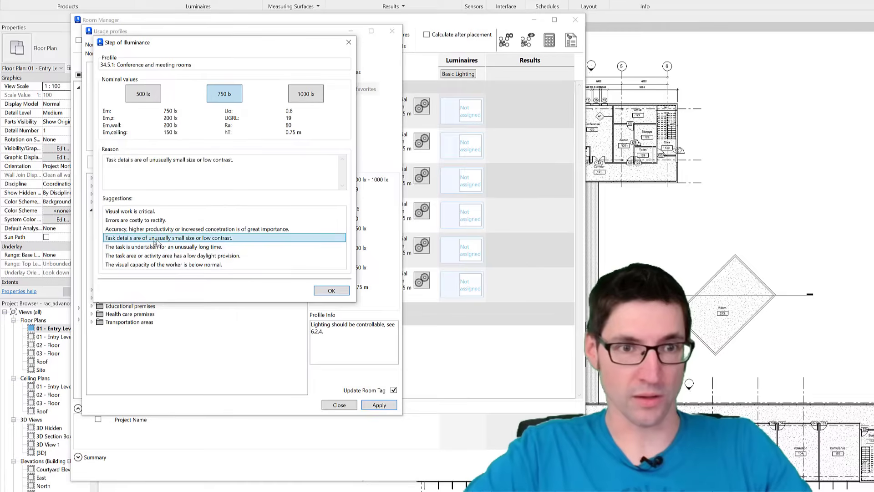
left_click(152, 170)
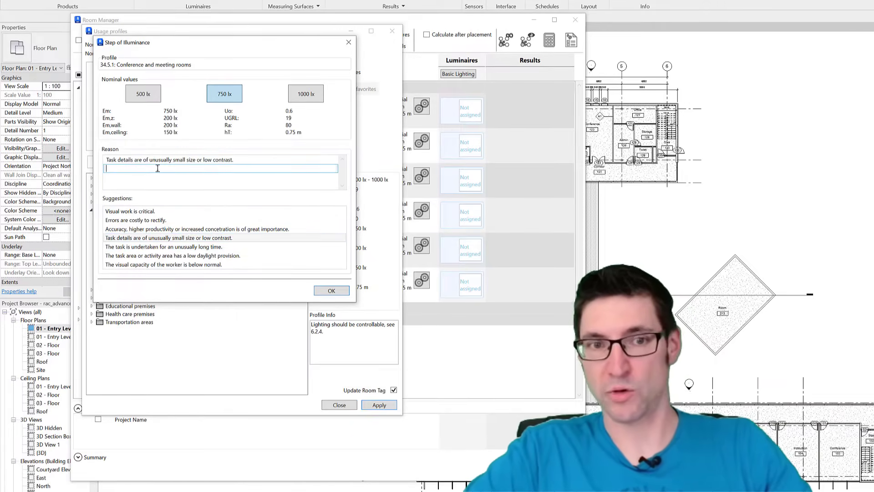
left_click(331, 292)
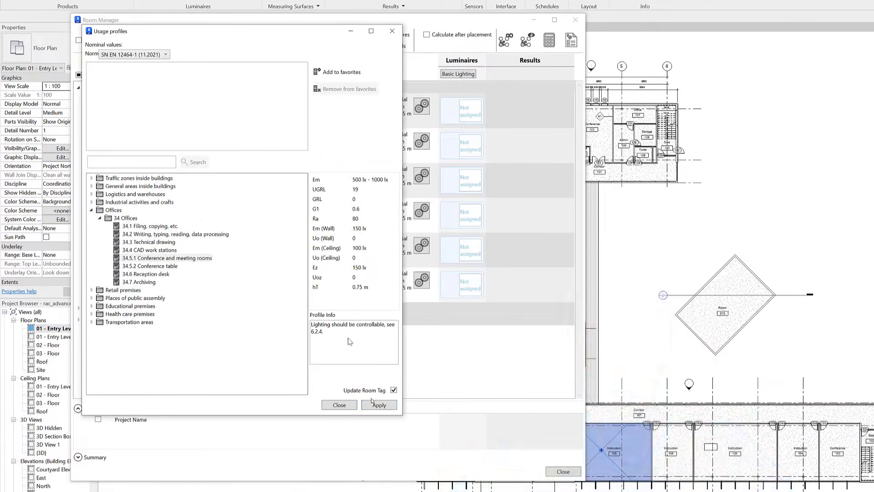
left_click(379, 404)
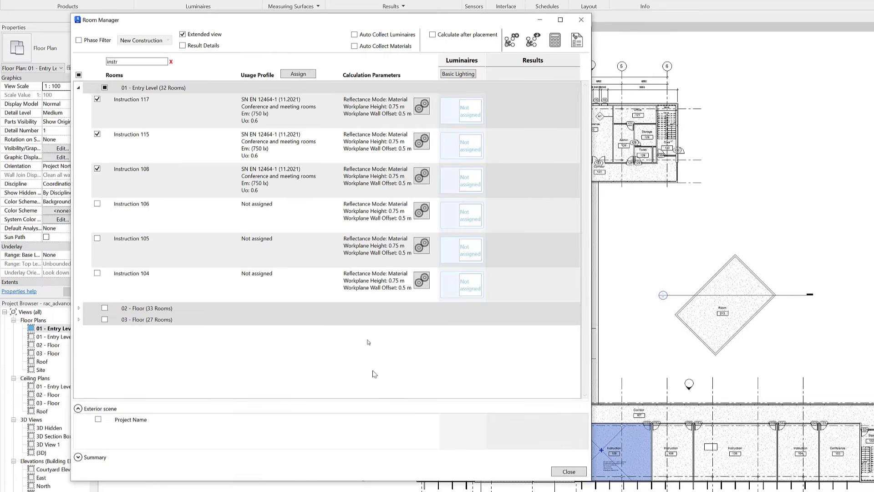
Assign the recessed 3F Filippi 3F Diagon FCL luminaire to the selected rooms and place it automatically with calculation after placement enabled.
left_click(458, 77)
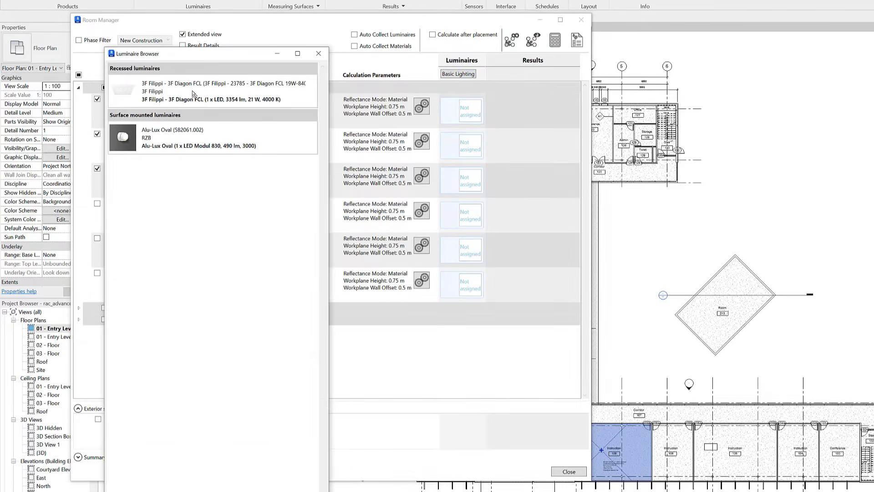
double_click(193, 94)
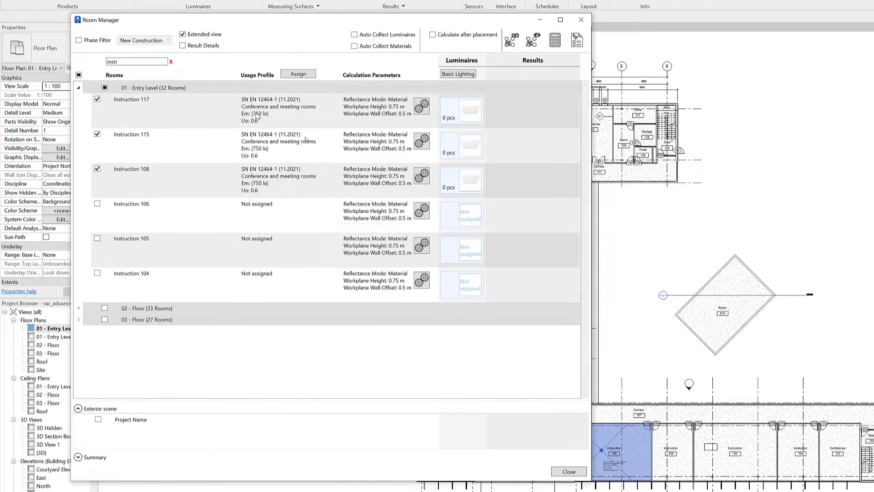
left_click(432, 35)
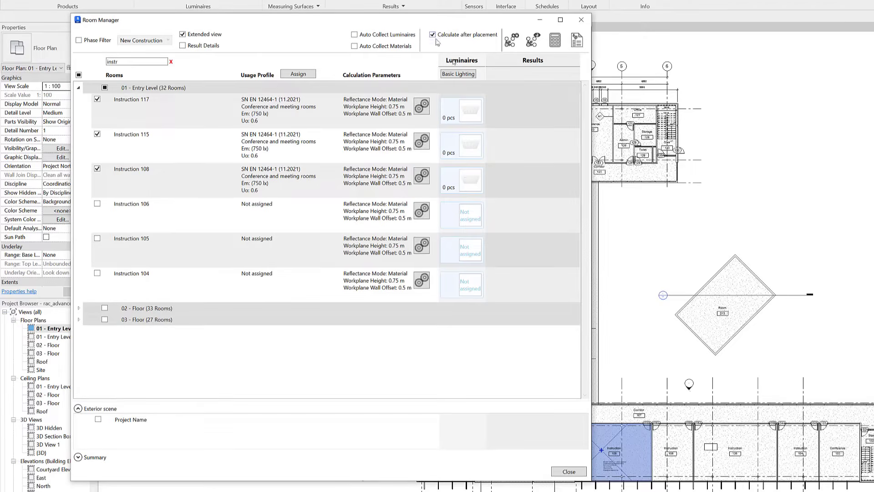
left_click(509, 40)
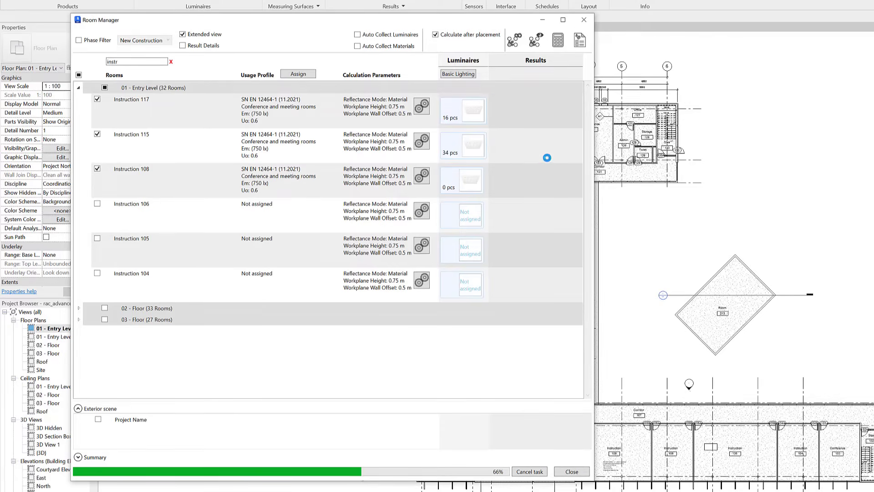
key("Return")
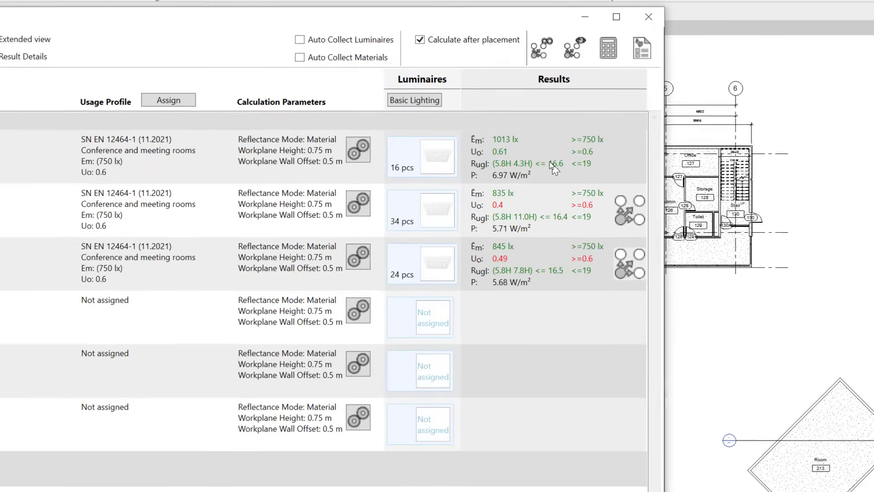
Display the false colour illuminance results for the calculated rooms on the 01 - Entry Level floor plan.
mouse_move(519, 101)
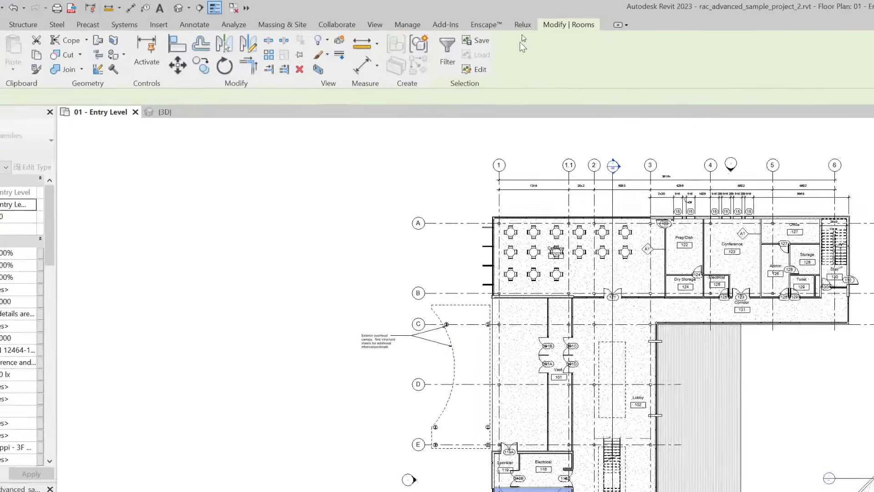
left_click(523, 25)
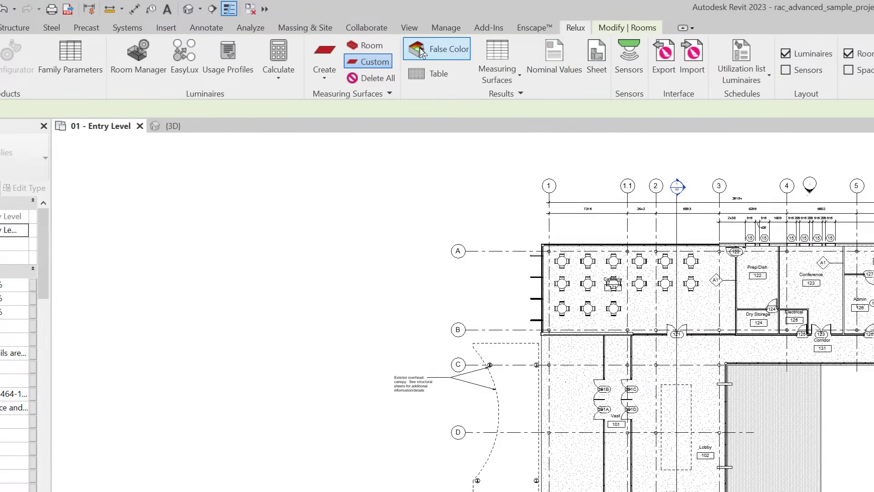
left_click(422, 52)
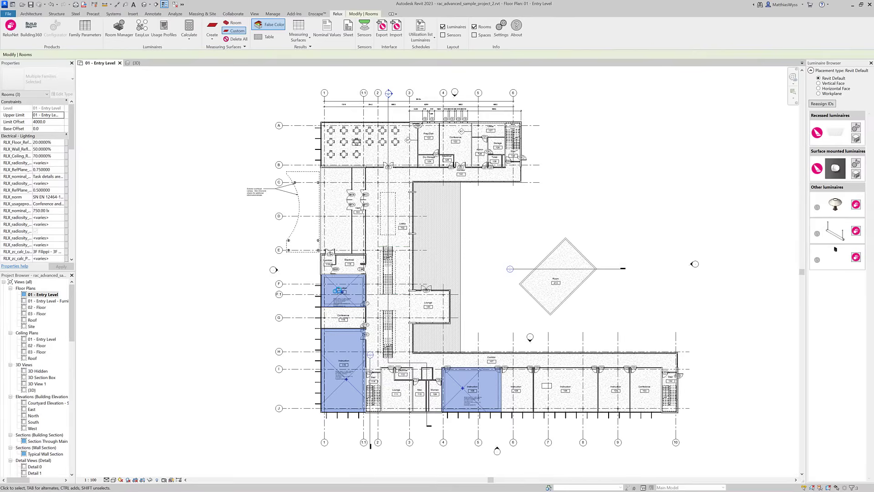
key("Escape")
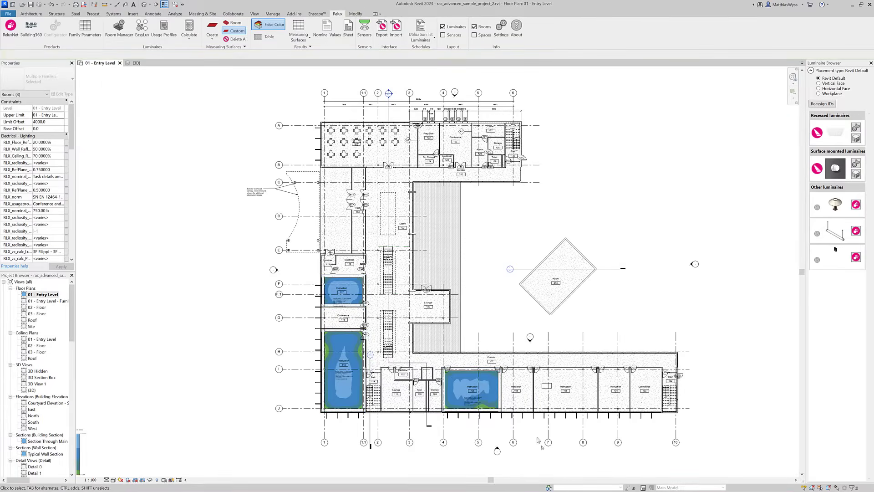
scroll(541, 433, "up", 2)
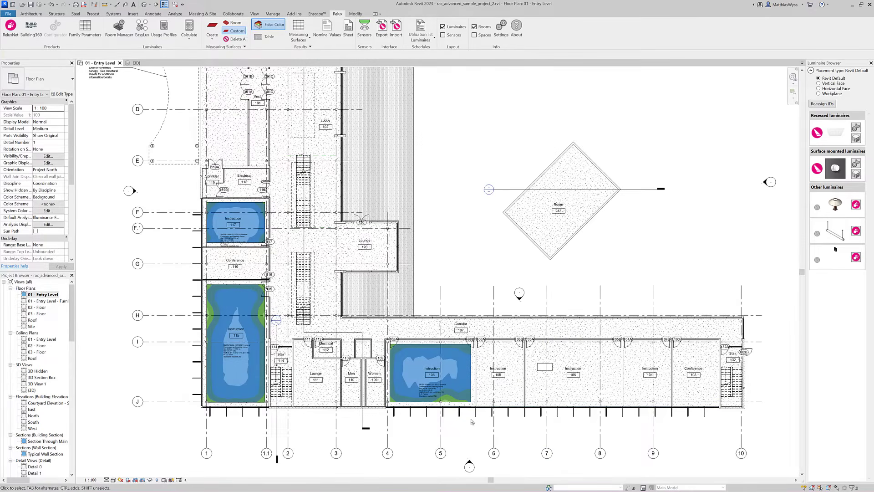
In the 01 - Entry Level ceiling plan, use EasyLux to place 4 x 4 3F Diagon FCL luminaires on Instruction 105's ceiling grid.
double_click(41, 340)
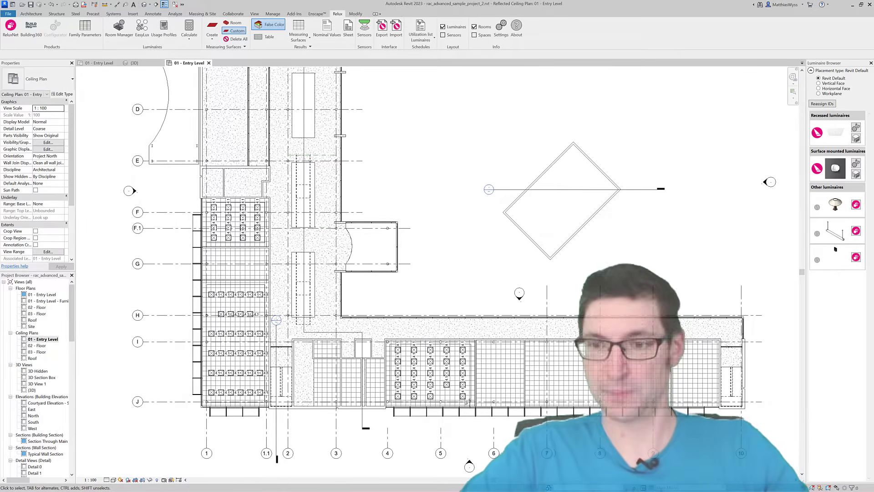
scroll(692, 431, "up", 3)
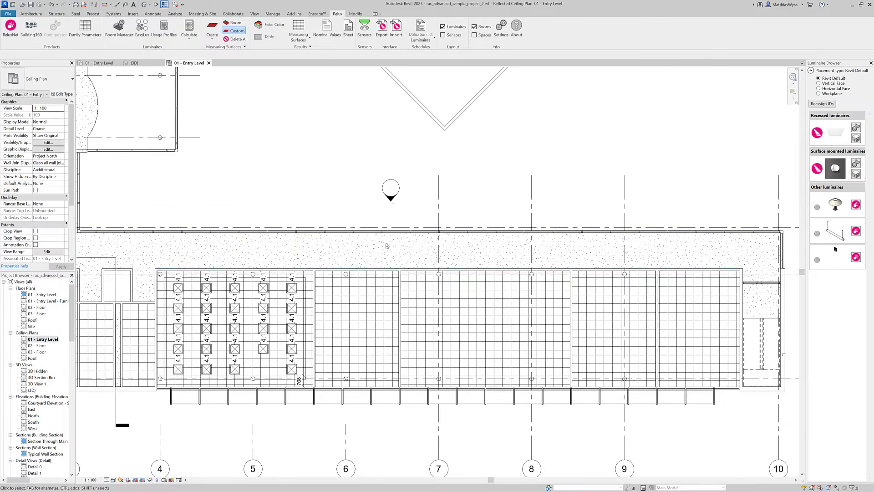
left_click_drag(386, 246, 592, 428)
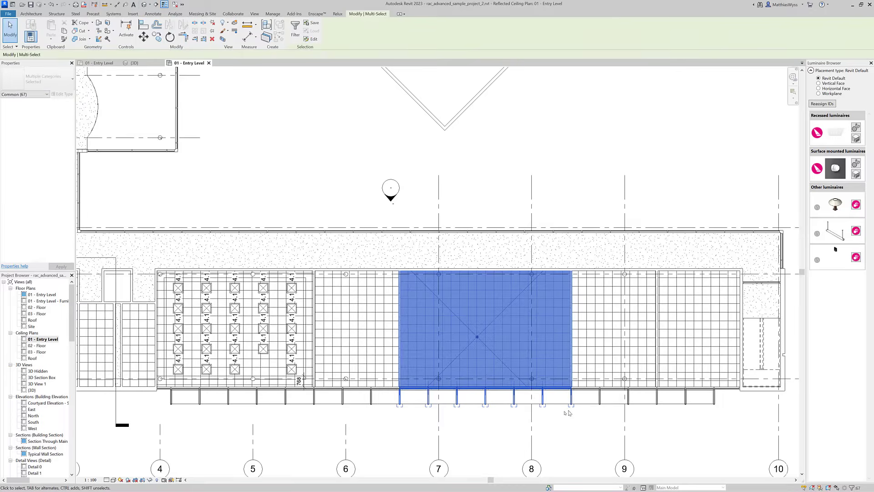
left_click(338, 14)
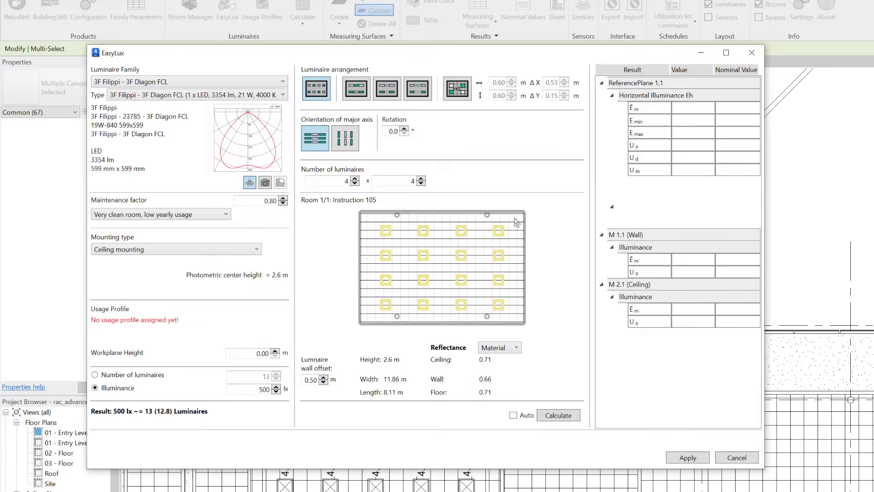
left_click(457, 91)
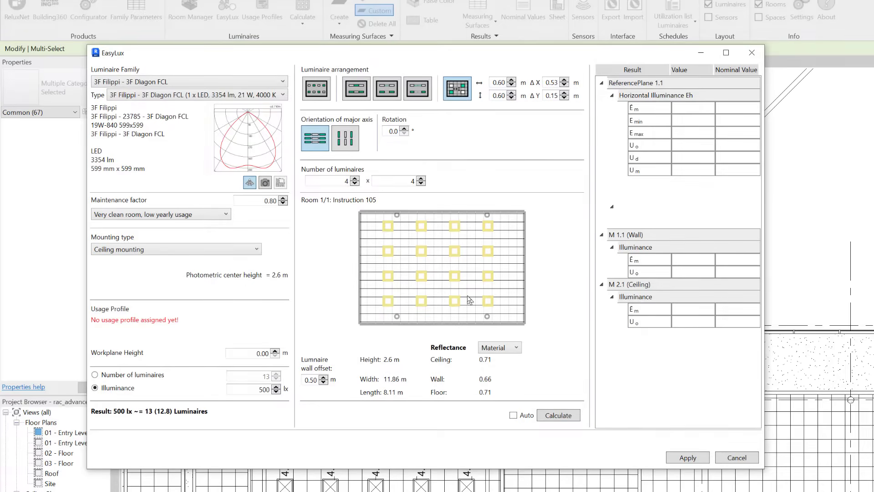
left_click(699, 460)
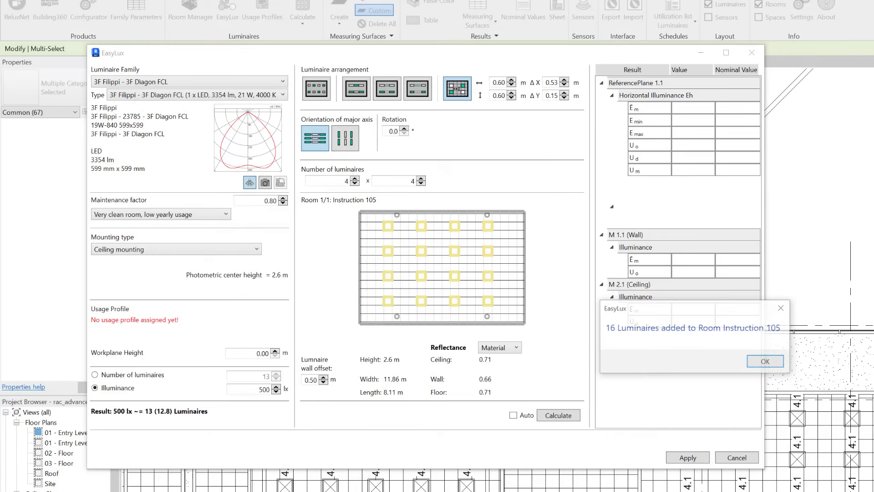
left_click(766, 361)
left_click(737, 457)
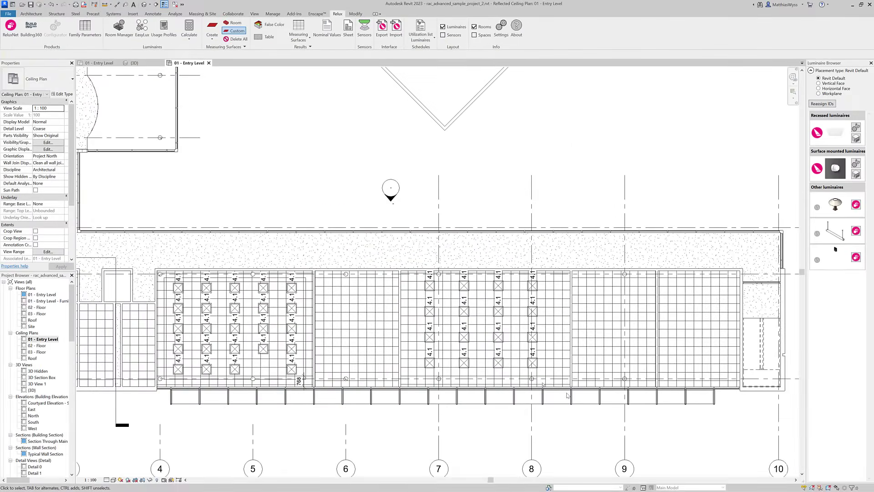
Select the rotated Room 213 in the ceiling plan and set its luminaire arrangement rotation to 0° in EasyLux.
scroll(567, 392, "up", 4)
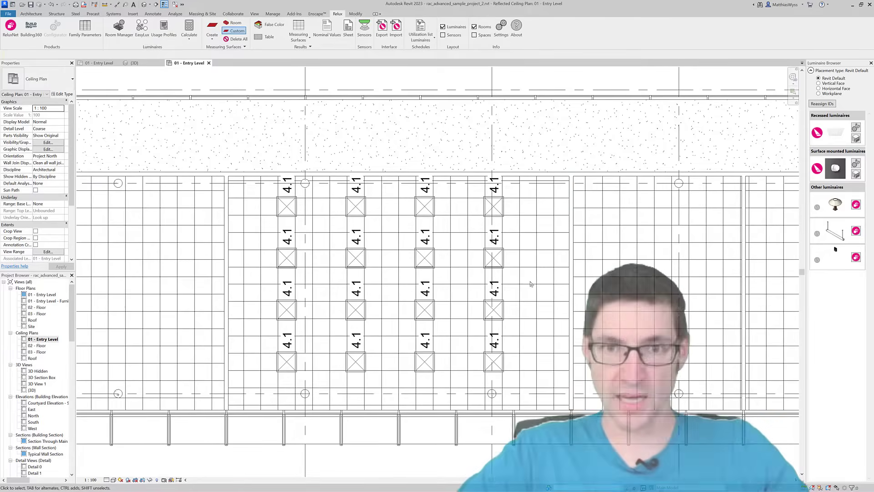
scroll(531, 284, "down", 6)
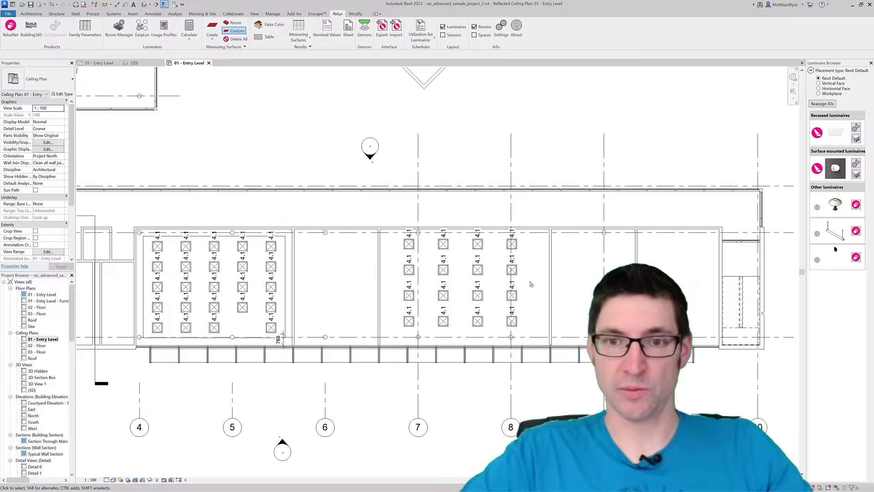
scroll(548, 155, "up", 4)
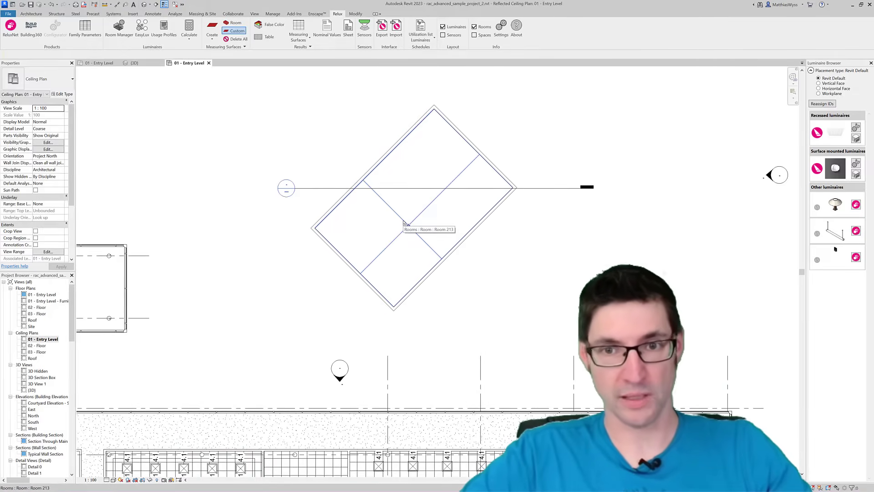
left_click(405, 224)
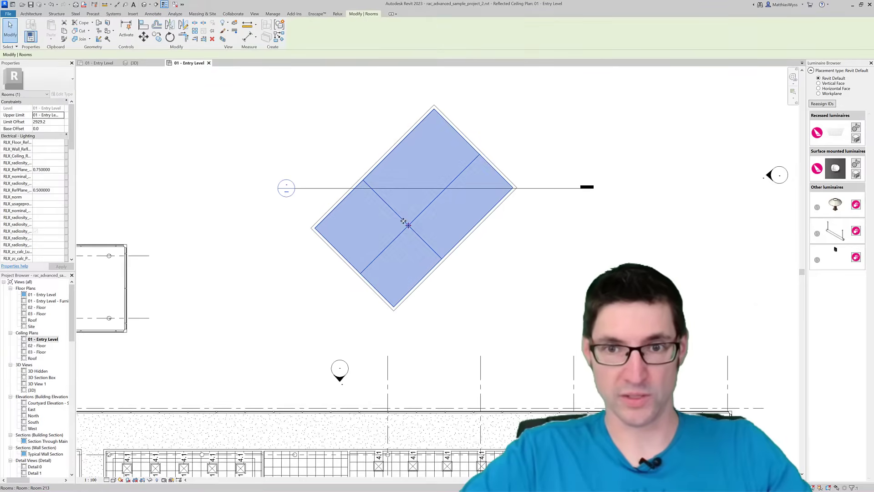
left_click(337, 13)
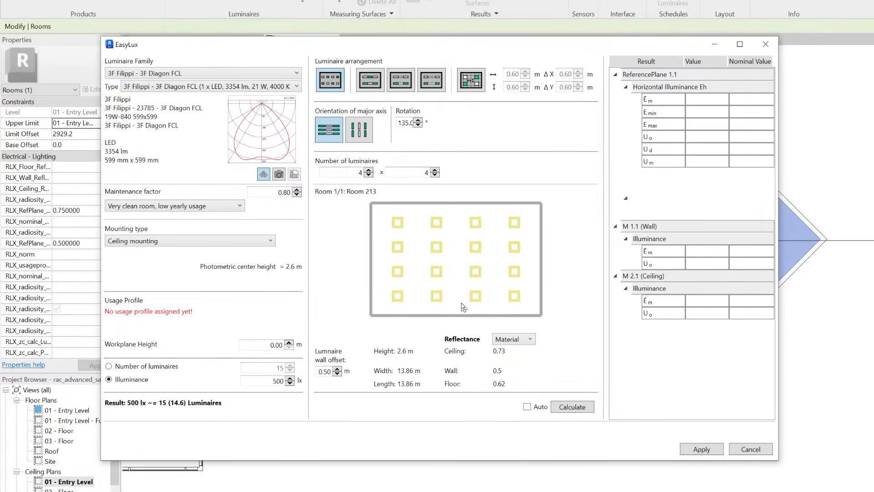
double_click(404, 123)
type("0")
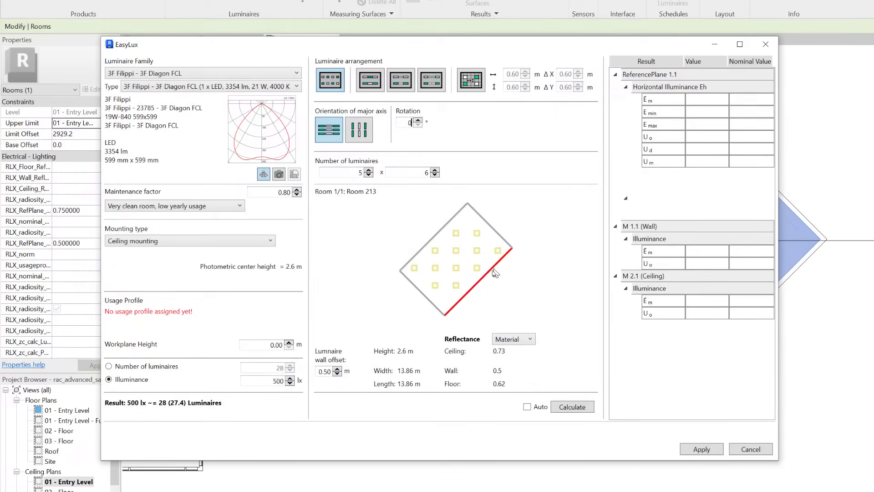
Align the EasyLux arrangement with Room 213's long lower-right wall and place the 4 x 4 3F Diagon FCL luminaires.
left_click(483, 281)
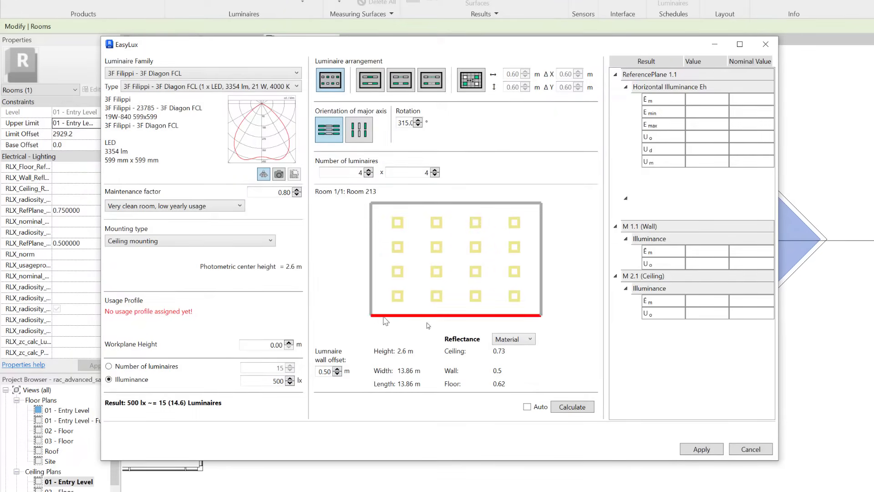
left_click(702, 451)
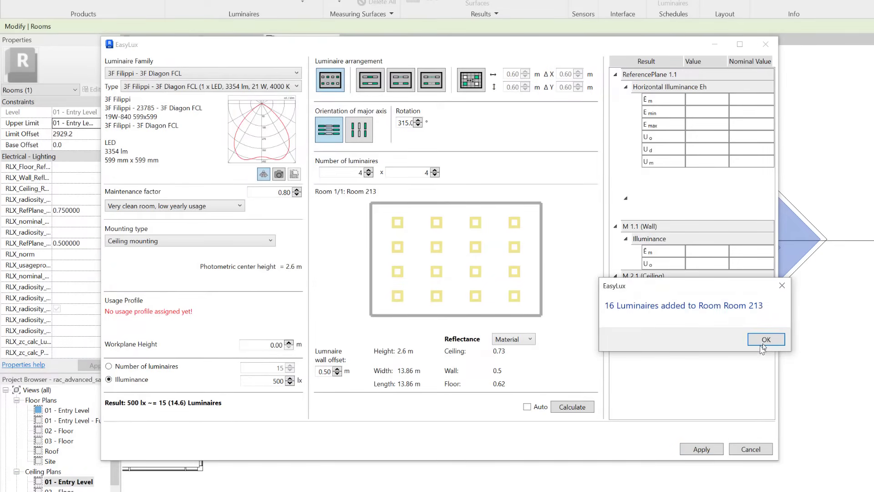
left_click(765, 340)
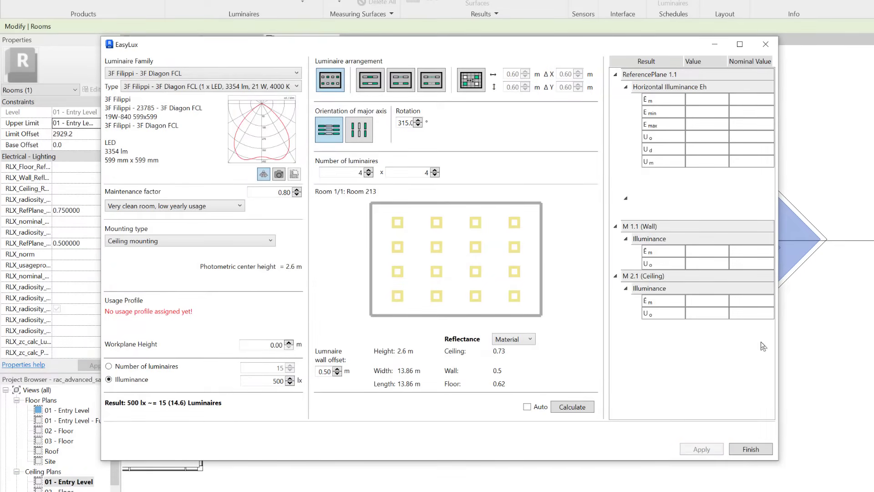
left_click(751, 449)
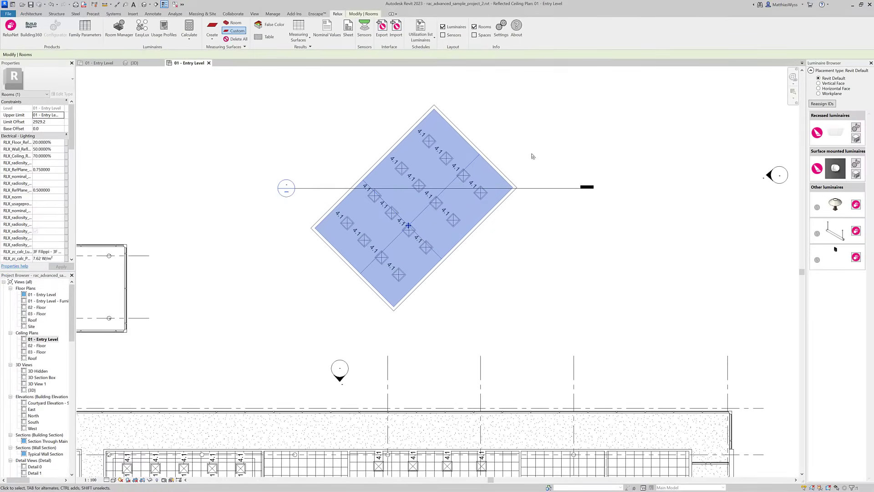
scroll(566, 181, "up", 3)
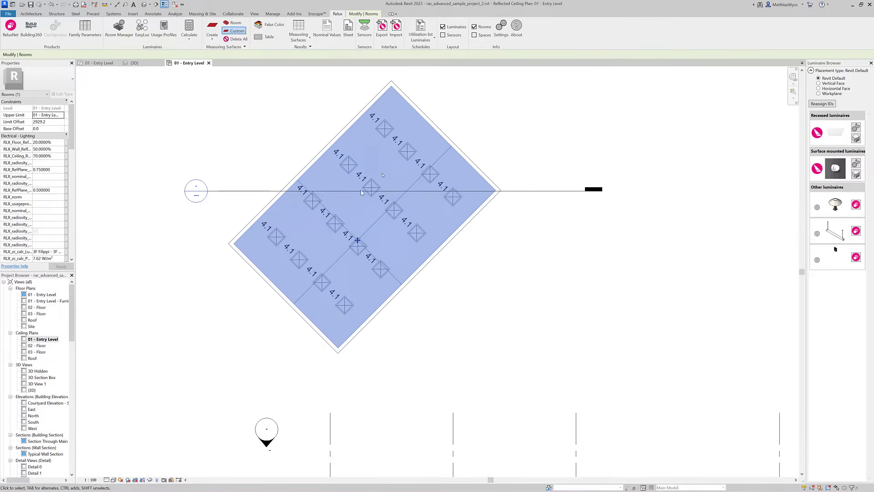
left_click(511, 306)
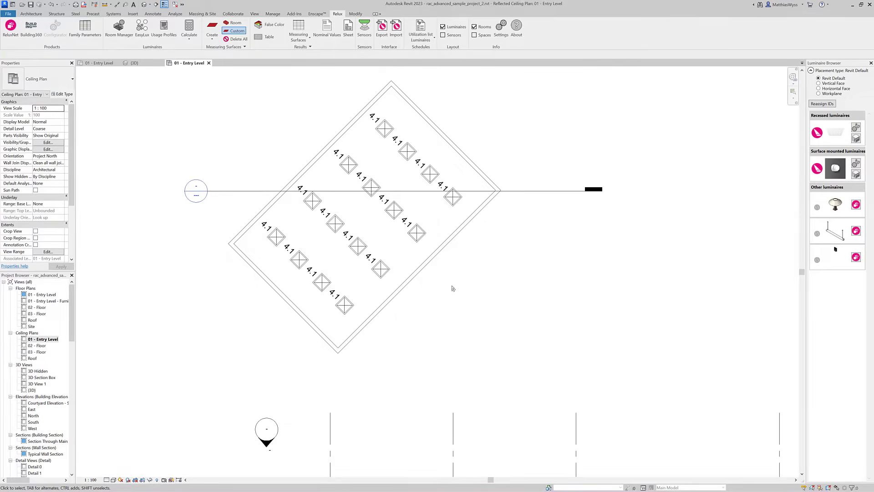
On the 01 - Entry Level floor plan, create a camera view of the Instruction room containing the desk.
scroll(452, 288, "down", 5)
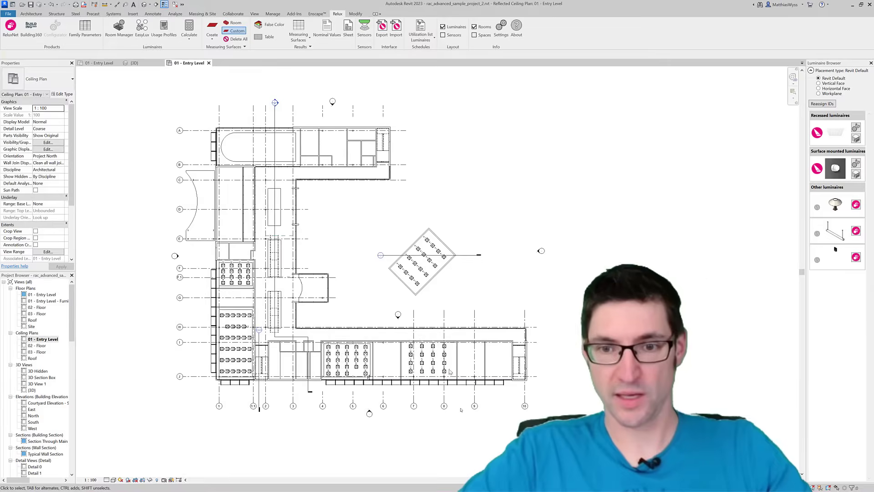
scroll(450, 372, "up", 2)
double_click(46, 295)
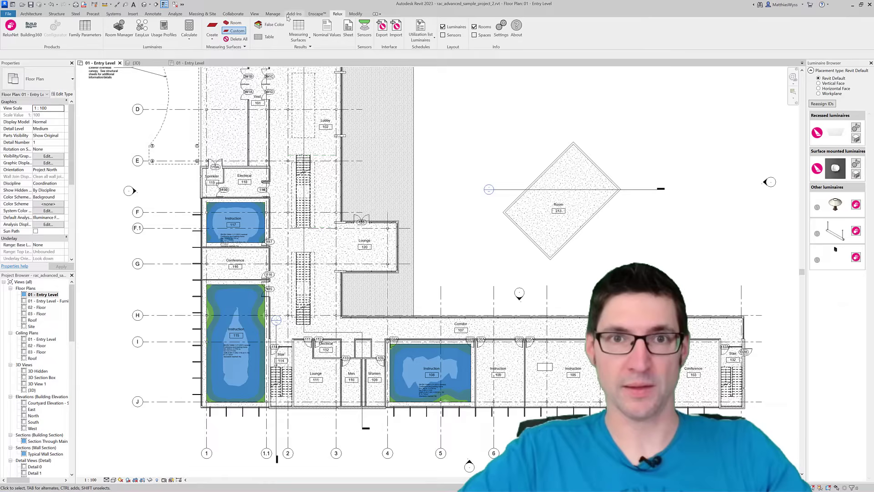
left_click(255, 13)
left_click(212, 37)
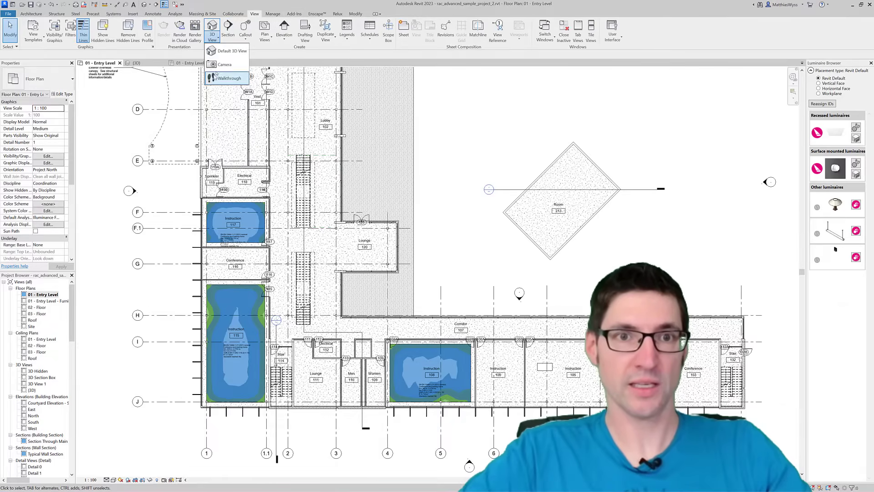
left_click(221, 64)
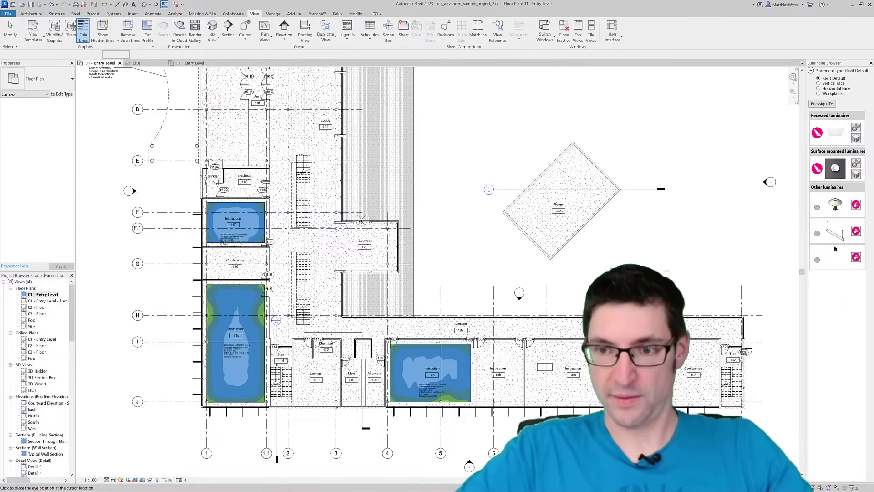
left_click(615, 401)
left_click(500, 326)
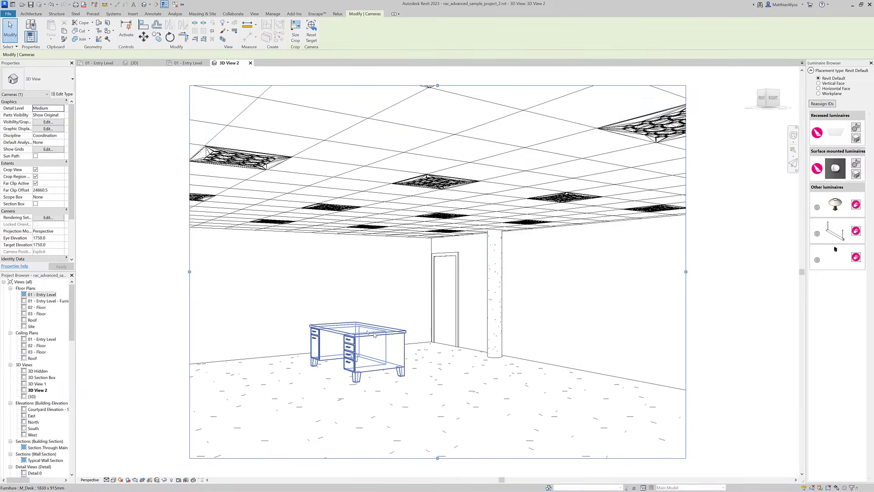
Create a custom measuring surface from the desk's top face and display the camera view with shaded surfaces.
left_click(338, 13)
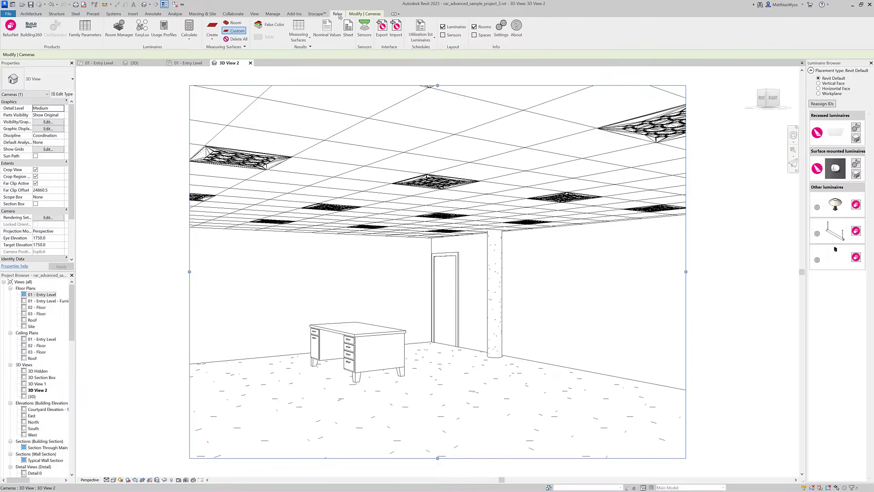
left_click(212, 38)
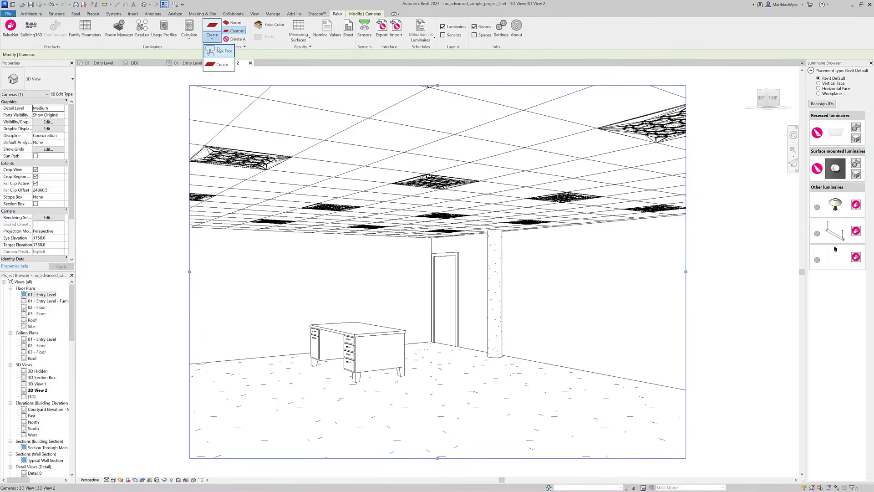
left_click(222, 52)
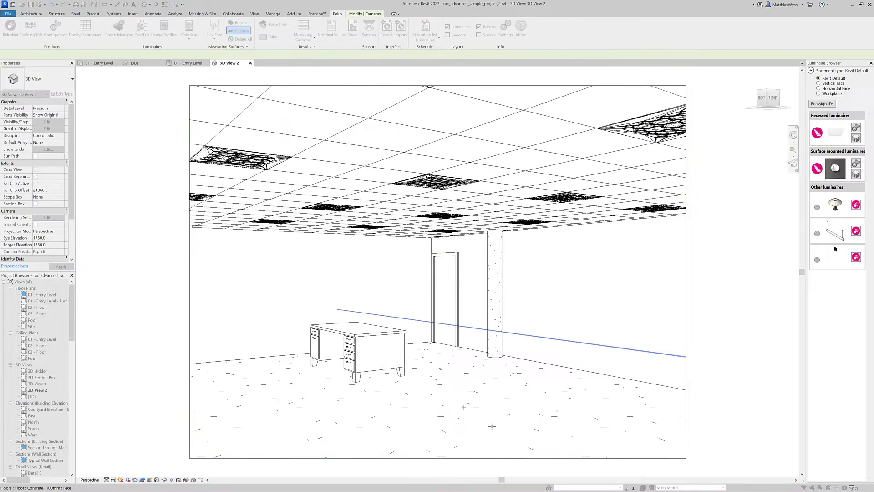
left_click(360, 329)
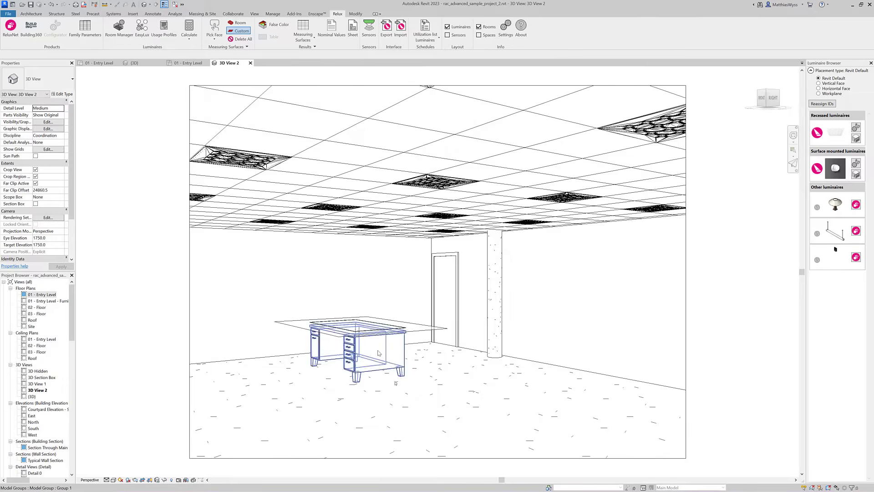
left_click(113, 480)
left_click(137, 460)
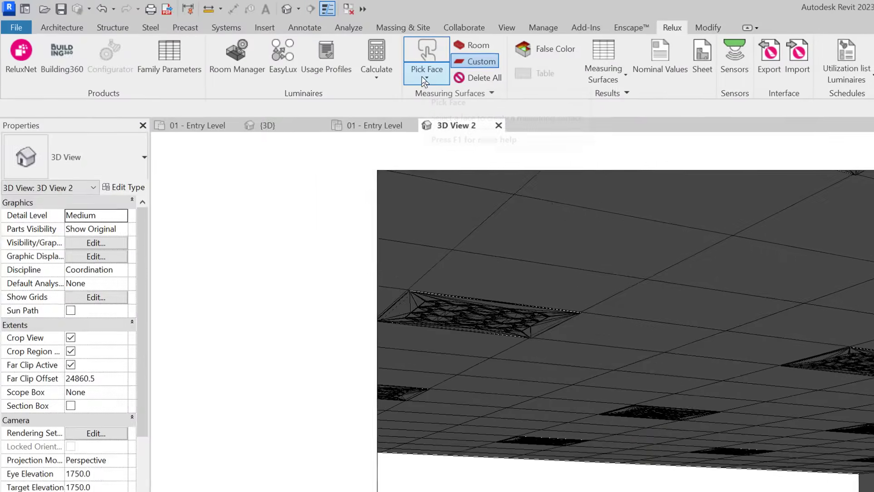
Create a custom measuring surface by drawing a rectangle on the wall beside the column, keeping the default name.
left_click(426, 78)
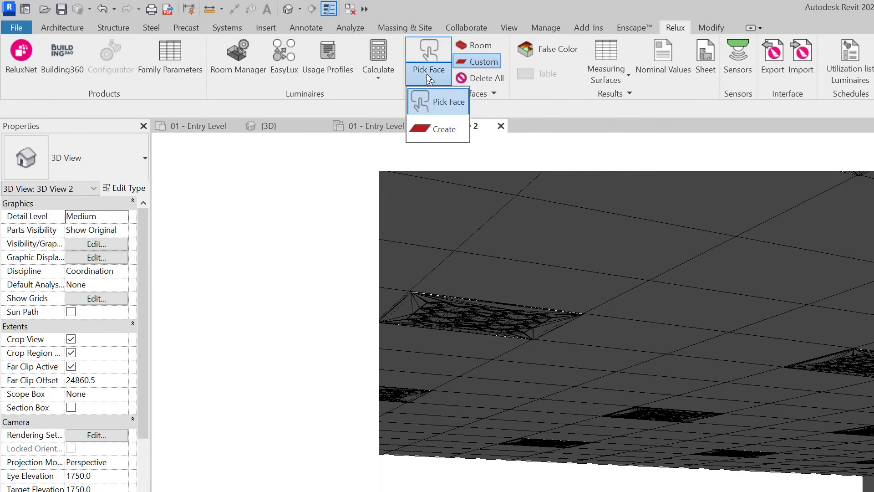
left_click(434, 130)
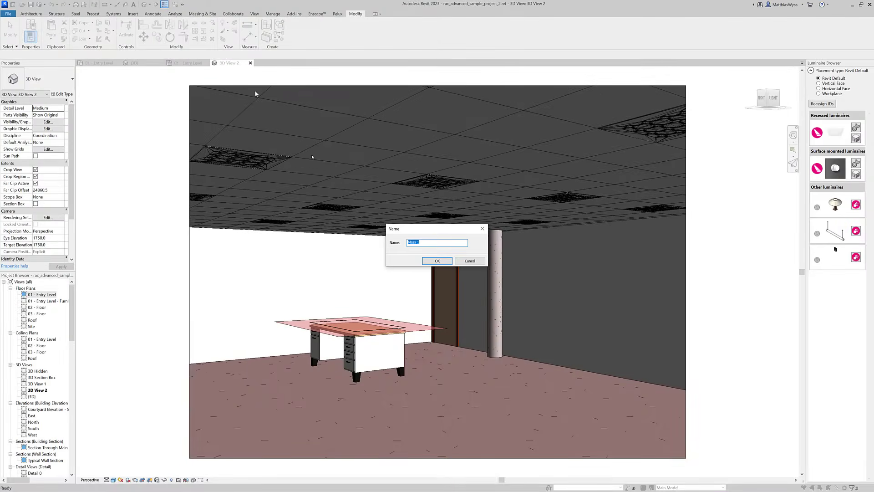
left_click(437, 260)
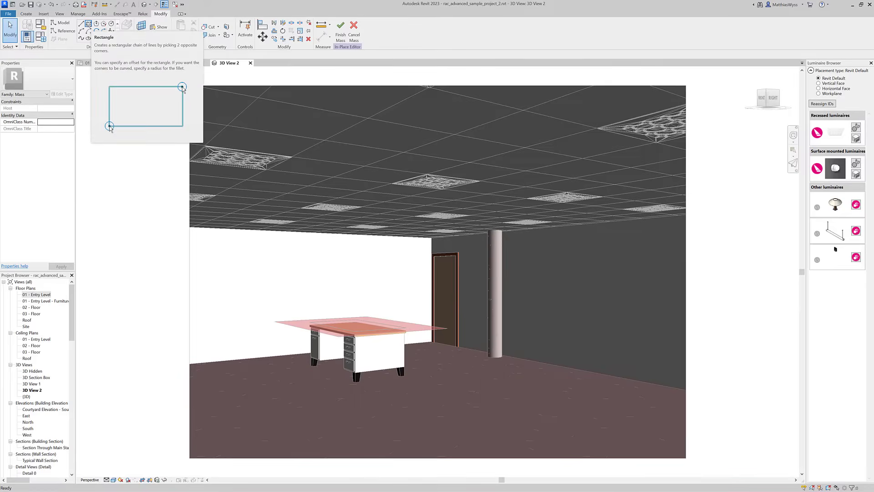
left_click(88, 23)
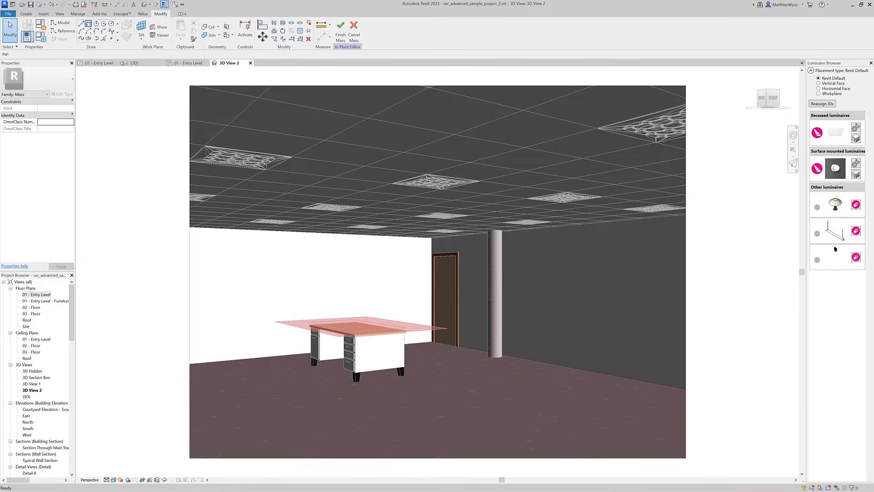
left_click(525, 270)
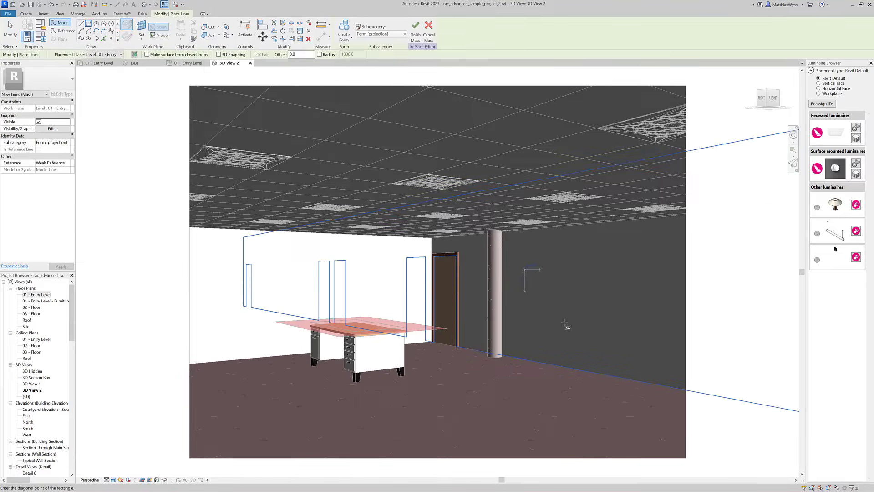
left_click(632, 332)
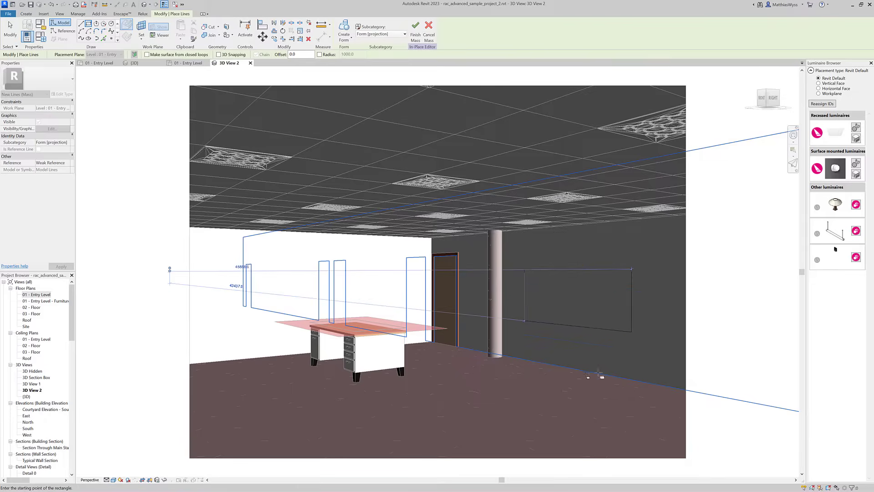
left_click(416, 27)
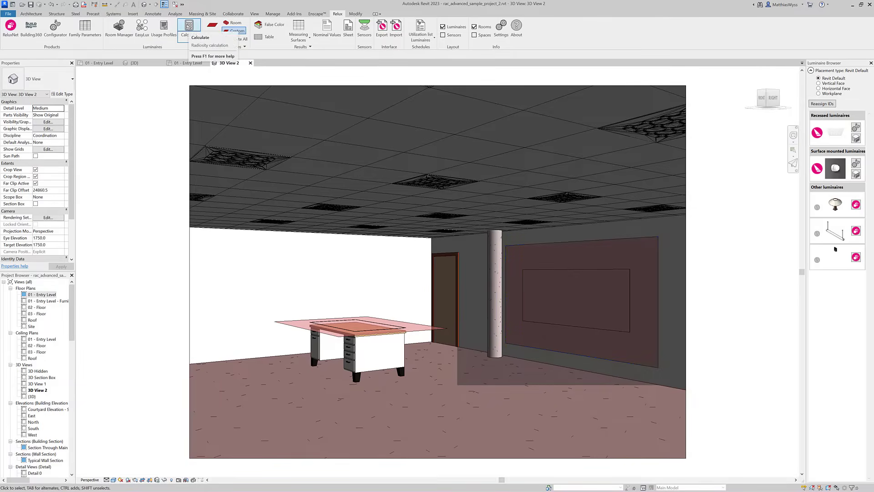
Run the radiosity calculation and hide the room measuring surfaces, leaving false colours on the custom desk and wall surfaces.
left_click(189, 26)
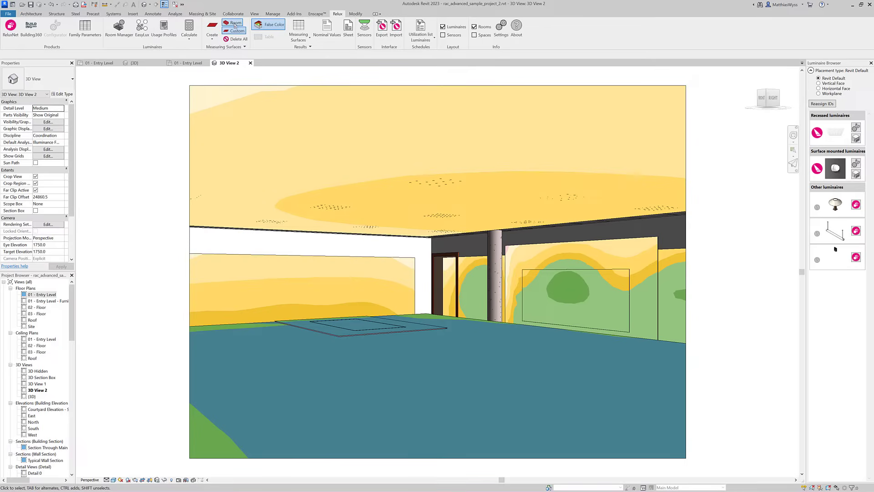
left_click(235, 25)
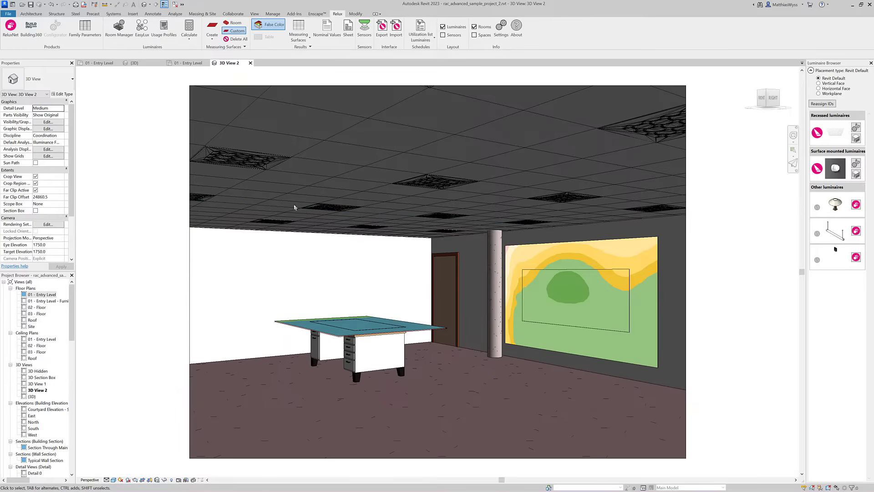
Open the default 3D view of the whole building and review the Relux export options for rooms and the exterior scene.
left_click(145, 5)
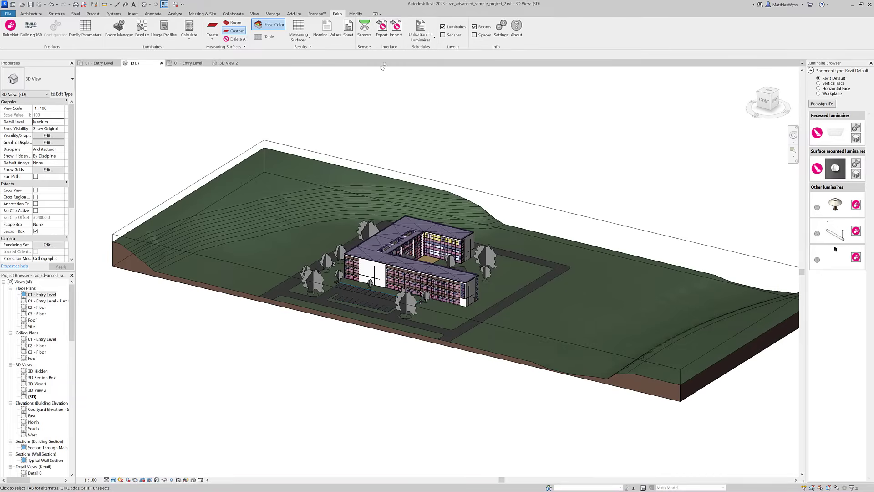
left_click(384, 29)
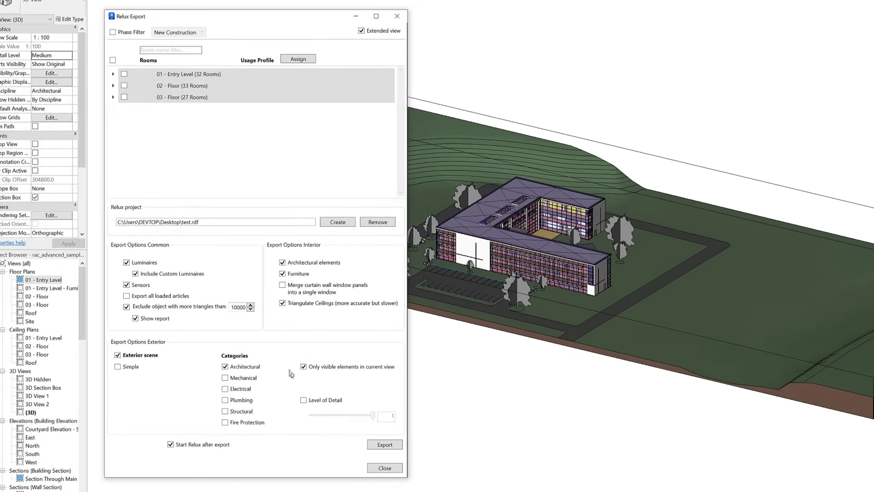
left_click(391, 469)
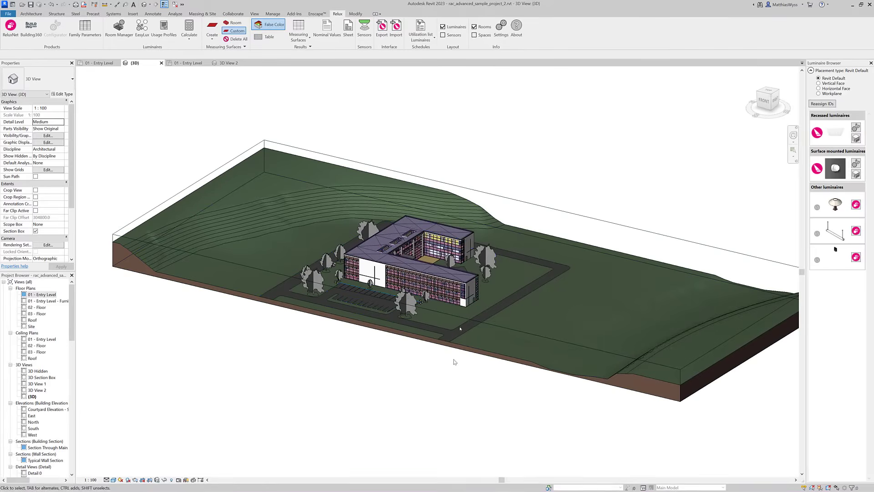
scroll(454, 362, "up", 5)
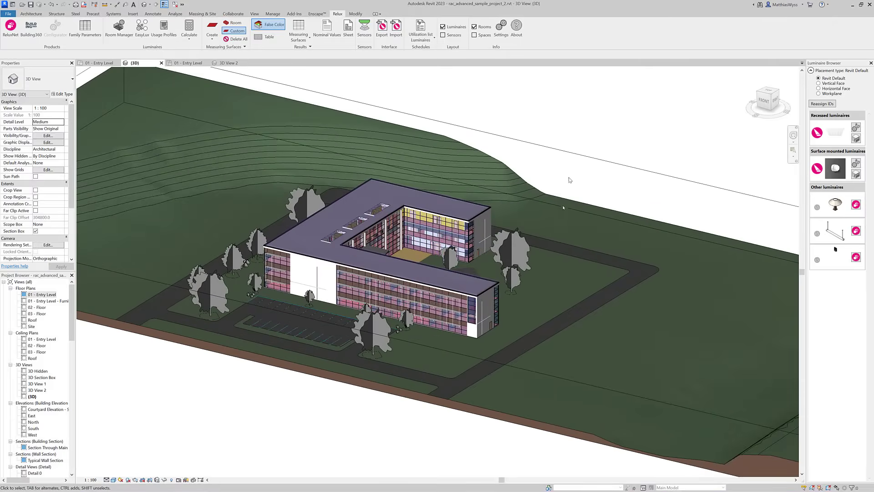
Crop the 3D view's section box to the front building wing and the parking area in front of it.
scroll(569, 180, "down", 5)
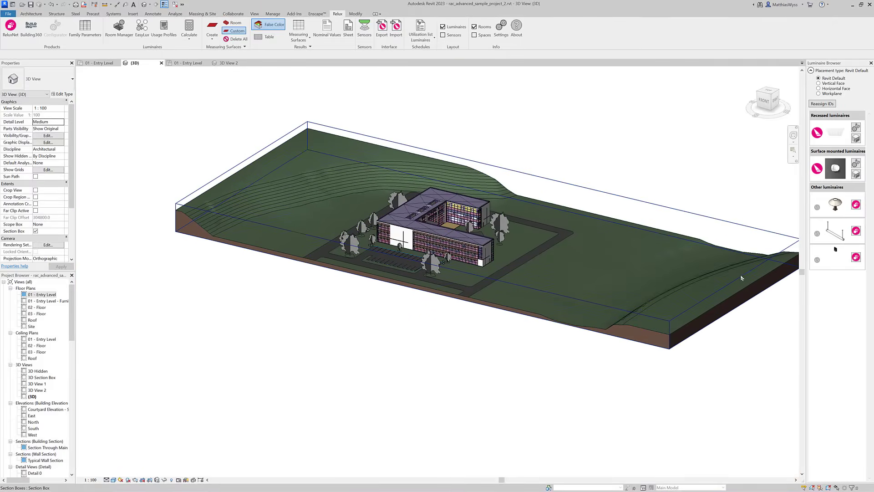
left_click(741, 279)
left_click_drag(734, 295, 507, 238)
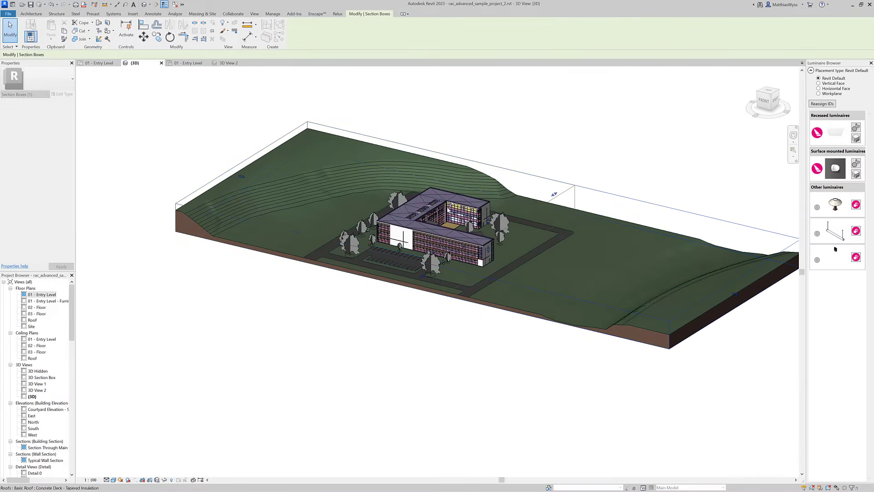
scroll(503, 189, "up", 3)
scroll(220, 174, "down", 3)
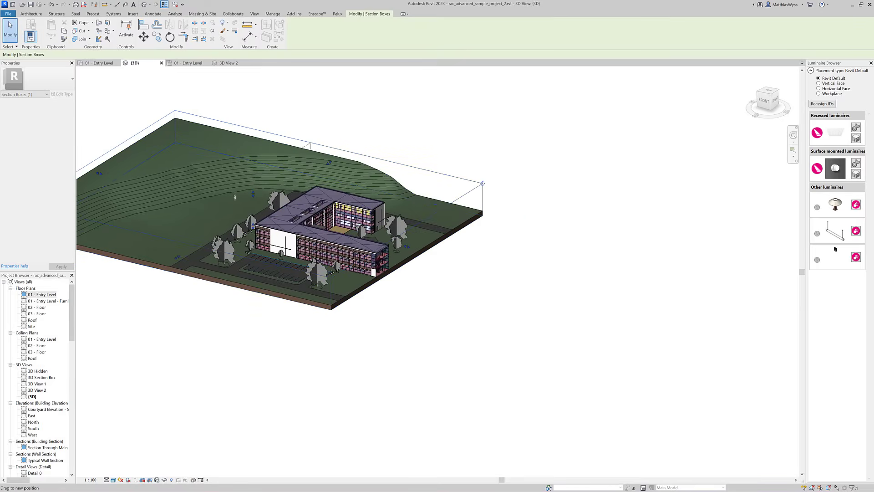
left_click_drag(235, 197, 230, 205)
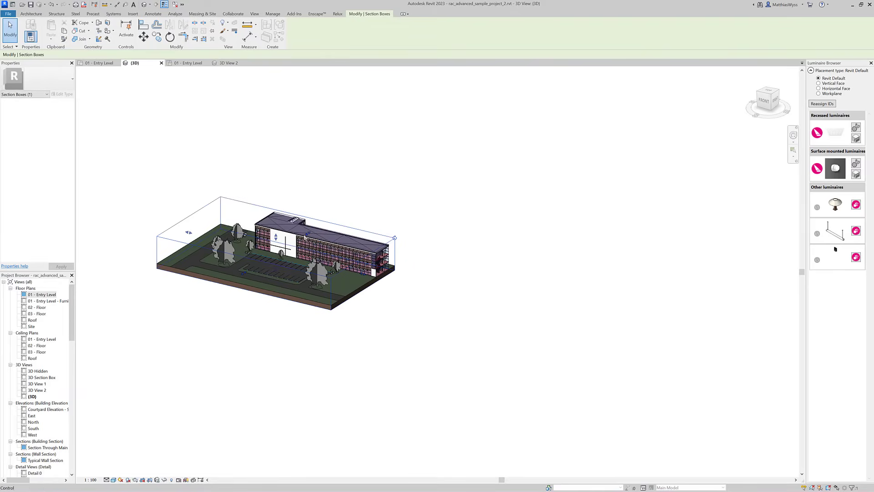
left_click_drag(305, 237, 296, 241)
left_click(394, 151)
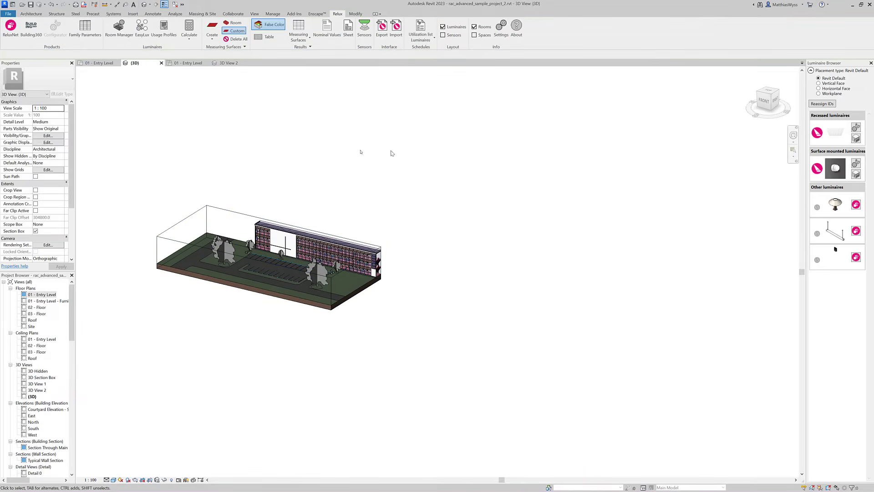
Review the model category visibility overrides of the 3D view without making changes.
left_click(47, 135)
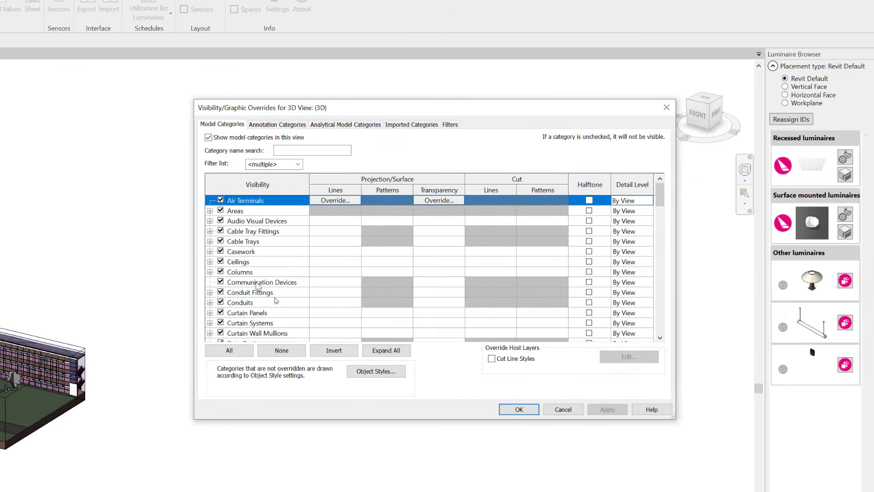
left_click(563, 409)
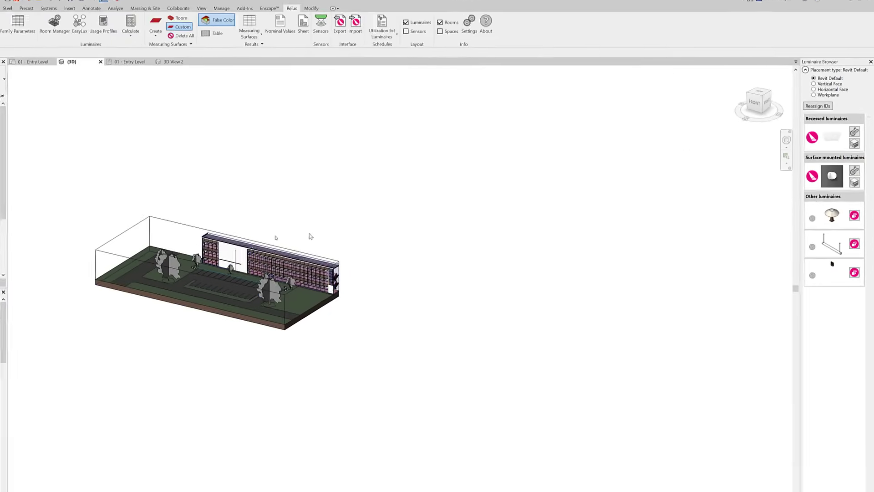
scroll(310, 236, "up", 5)
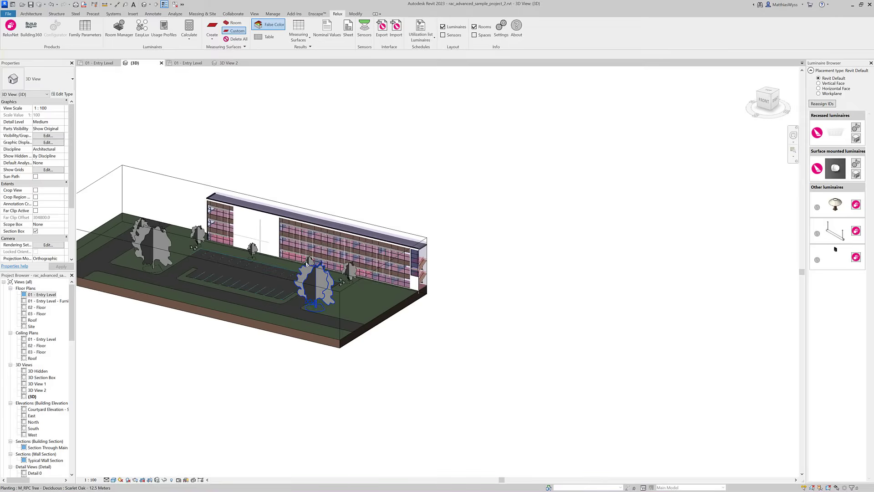
Export the exterior scene with only the elements visible in the current view to test.rdf on the desktop, starting Relux after export.
left_click(383, 33)
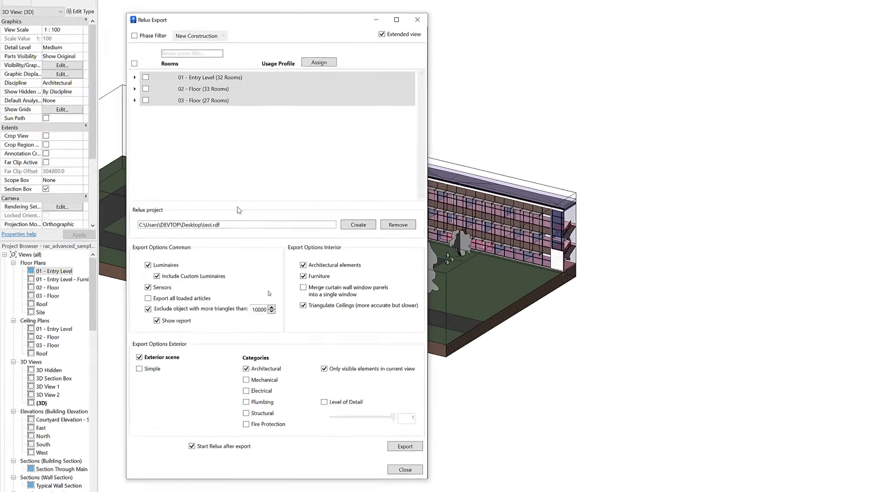
left_click(360, 224)
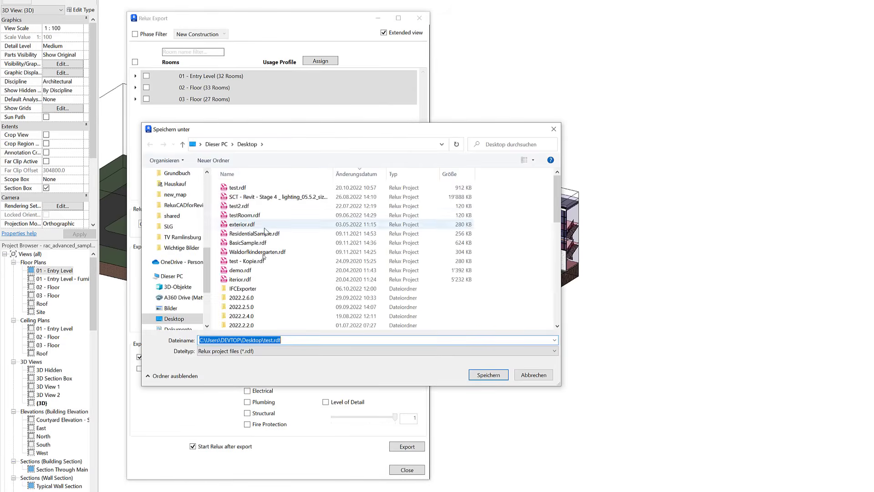
left_click(238, 187)
left_click(488, 375)
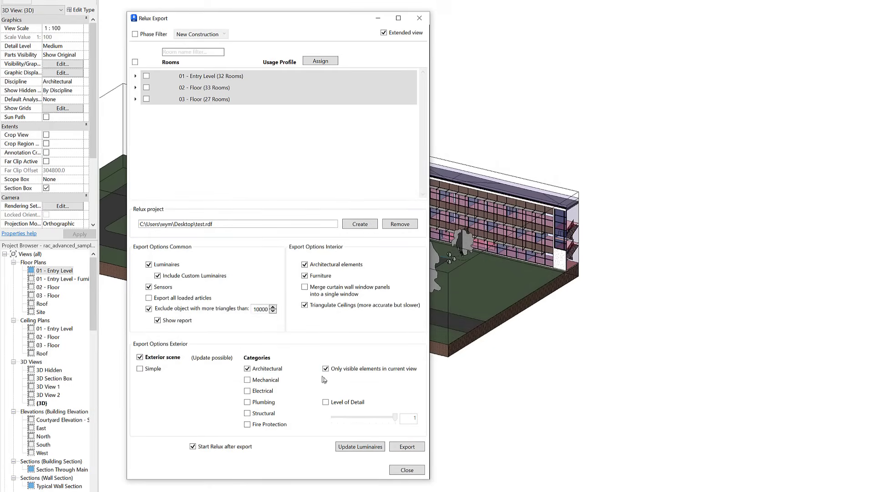
left_click(411, 446)
left_click(546, 233)
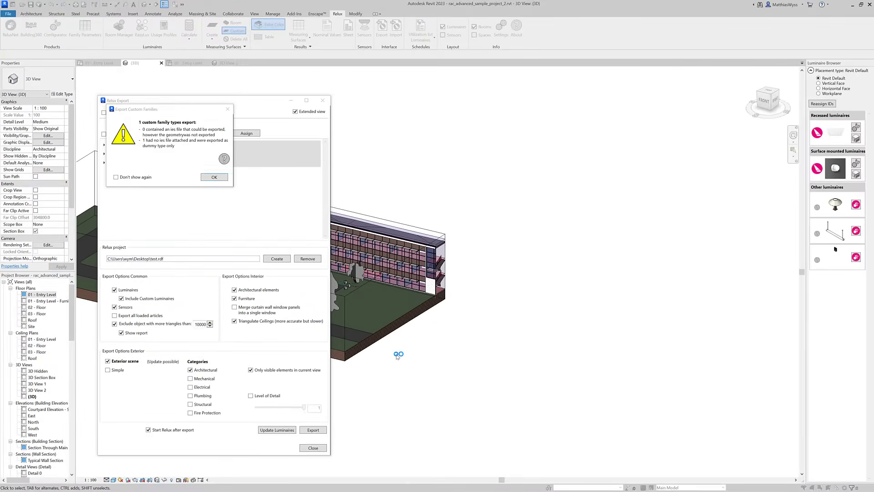
left_click(215, 177)
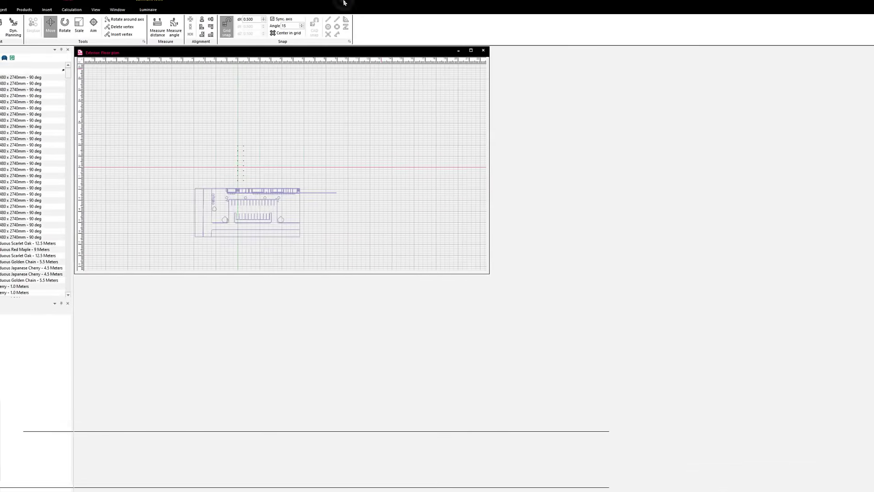
Examine the exported exterior scene in Relux's 3D view from the front and back, and close Relux without saving.
left_click(46, 31)
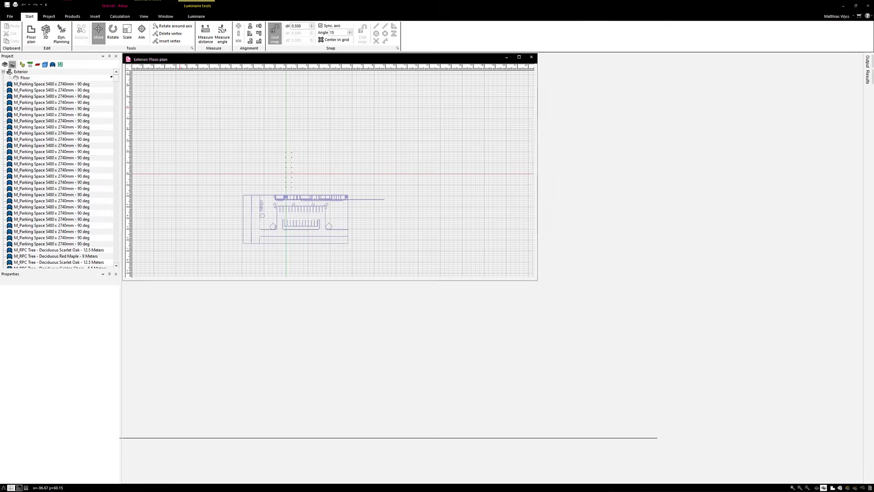
scroll(409, 241, "down", 3)
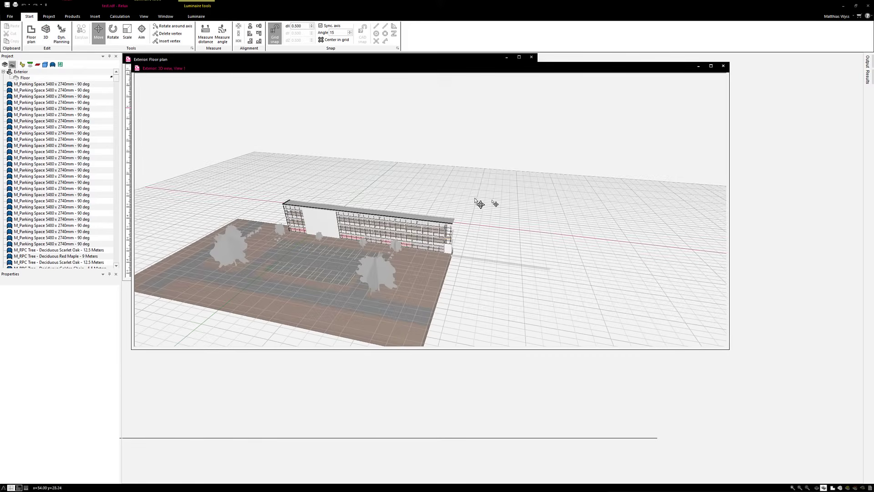
left_click_drag(482, 200, 368, 253)
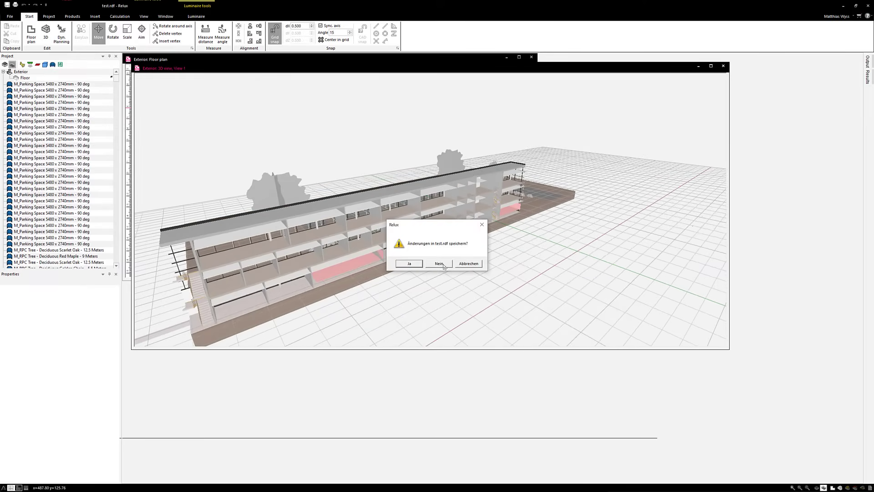
left_click(443, 265)
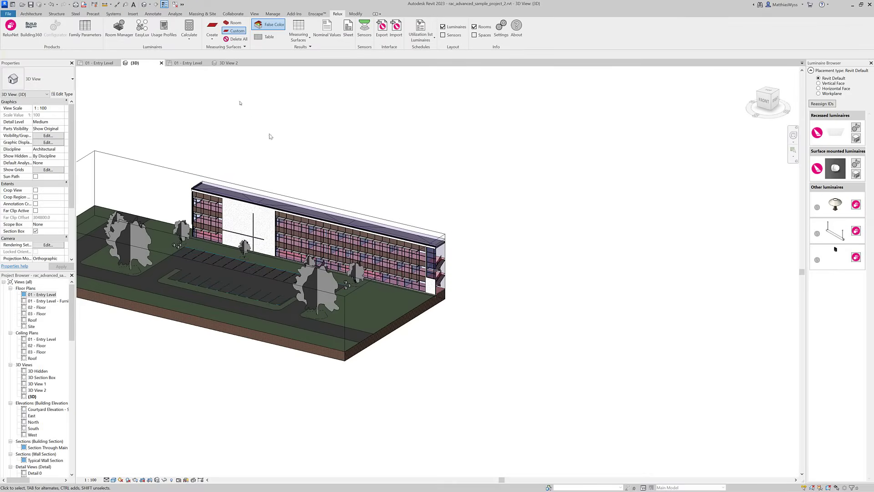
Turn off the Simple exterior calculation option, keeping the Architectural category and only visible elements in the current view.
left_click(178, 38)
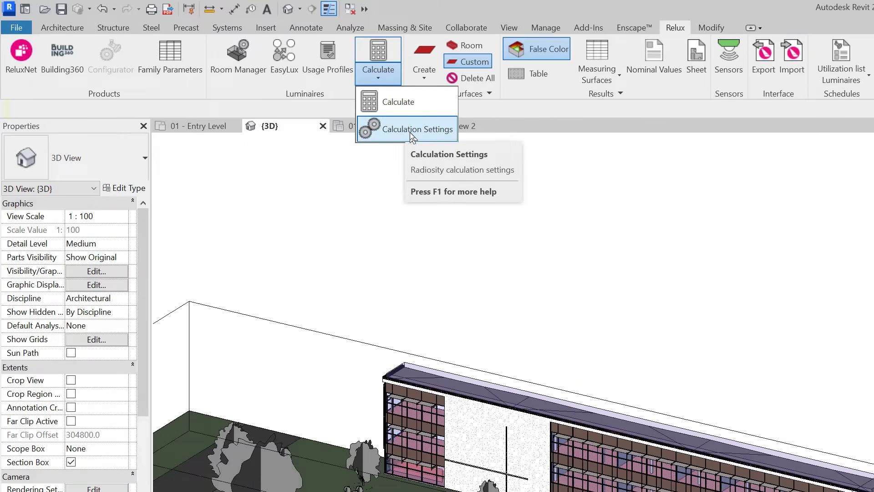
left_click(409, 130)
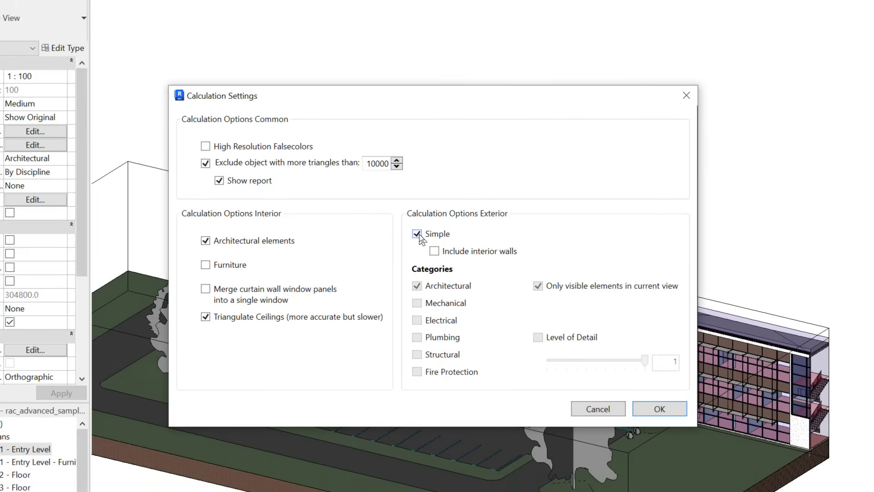
left_click(417, 234)
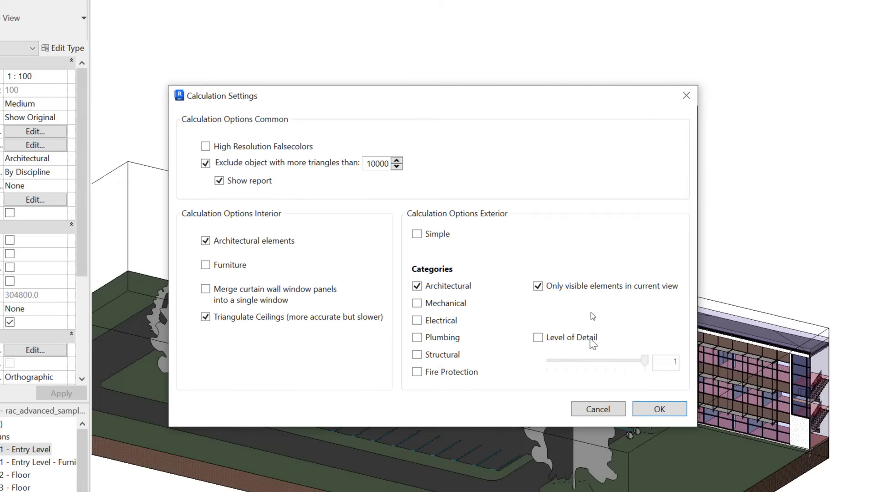
left_click(665, 409)
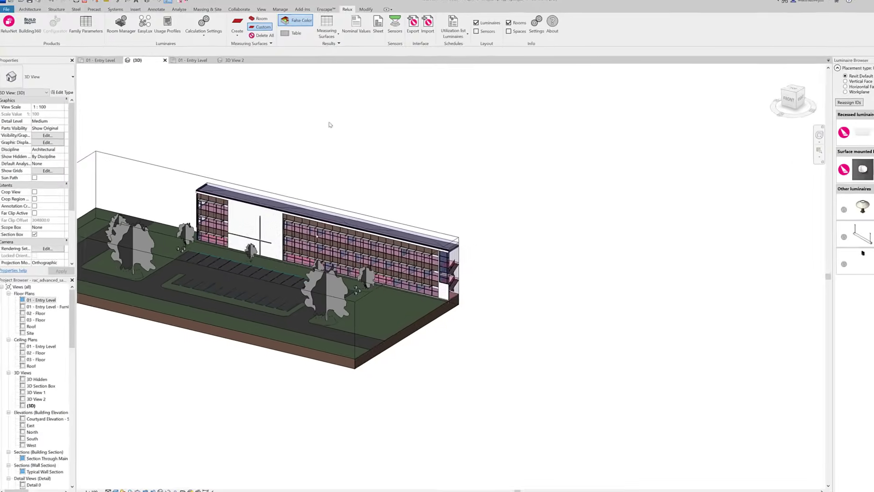
Place three Alu-Lux Oval luminaires in a row low on the white facade wall, beside the tree.
scroll(191, 237, "up", 5)
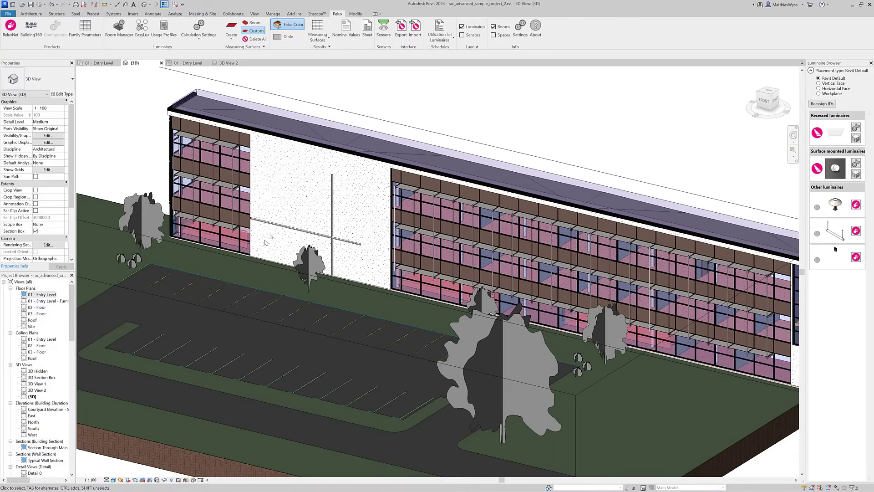
left_click(835, 204)
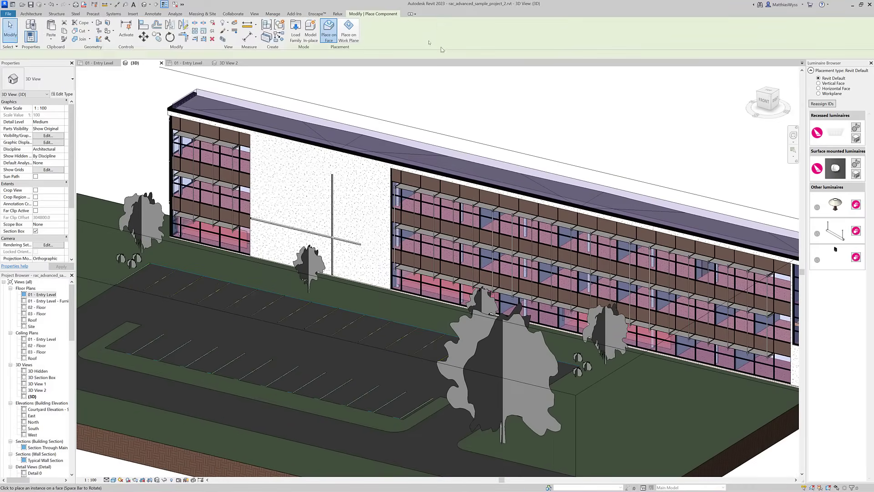
left_click(275, 245)
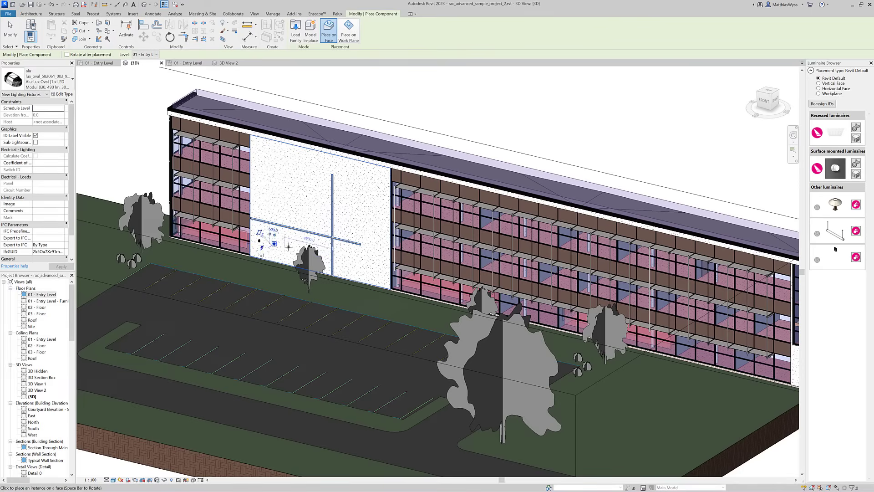
left_click(288, 246)
key("Escape")
key("Escape")
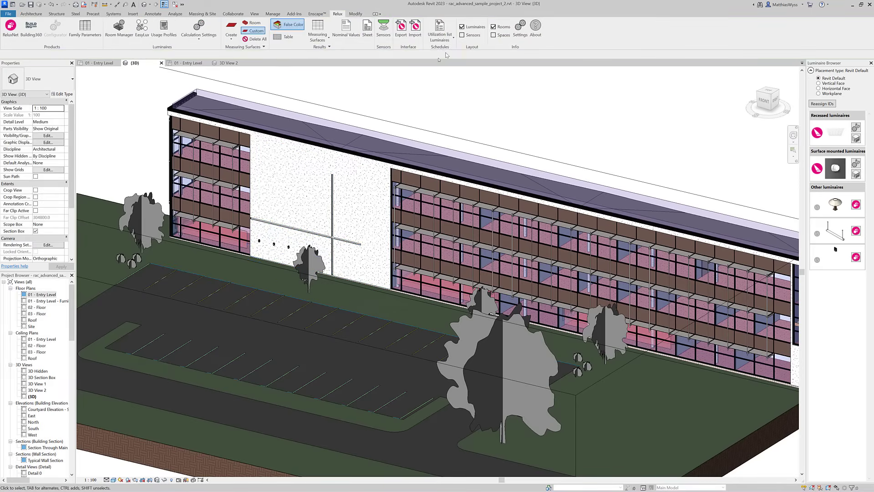
Create a custom measuring surface by drawing a rectangle on the ground in front of the facade luminaires, keeping the default name.
left_click(231, 28)
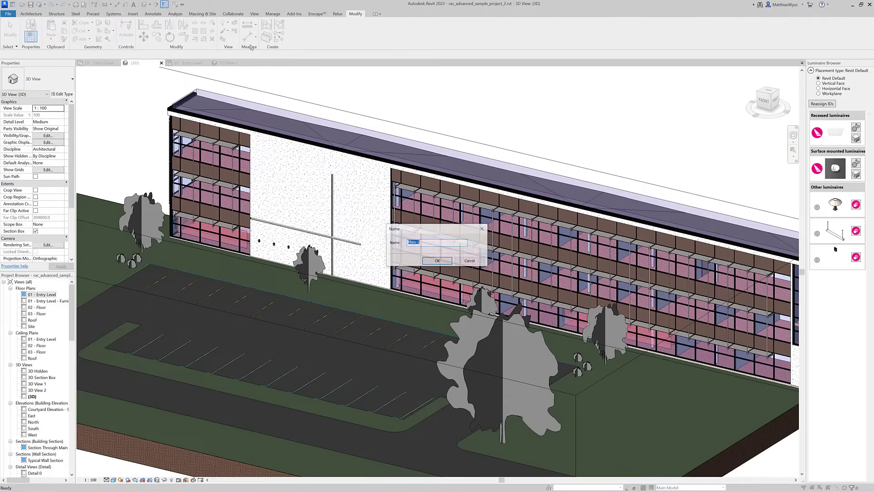
left_click(437, 260)
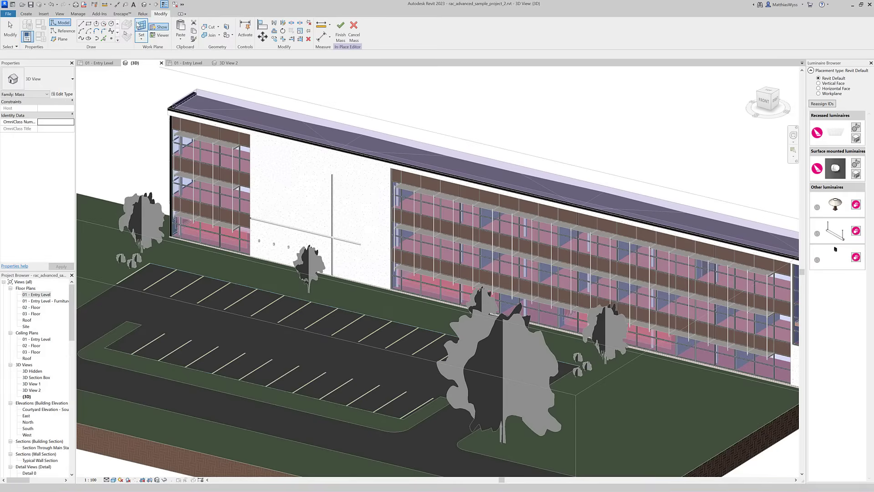
left_click(88, 23)
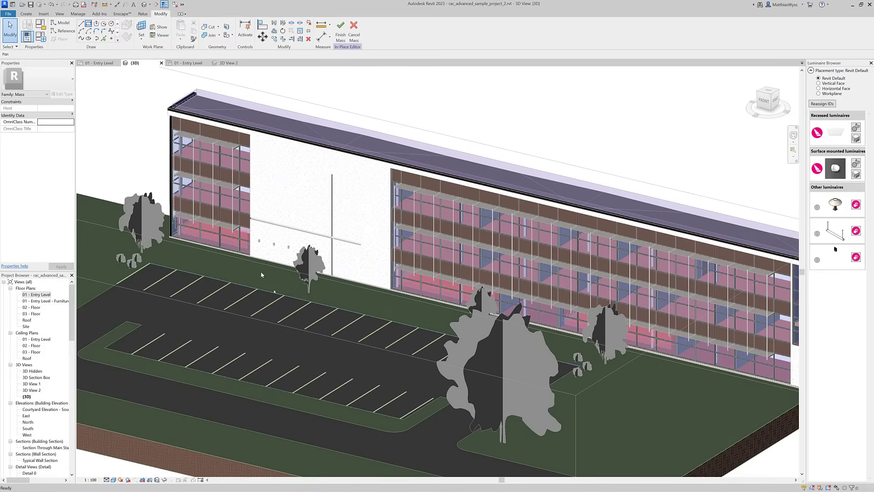
left_click(236, 268)
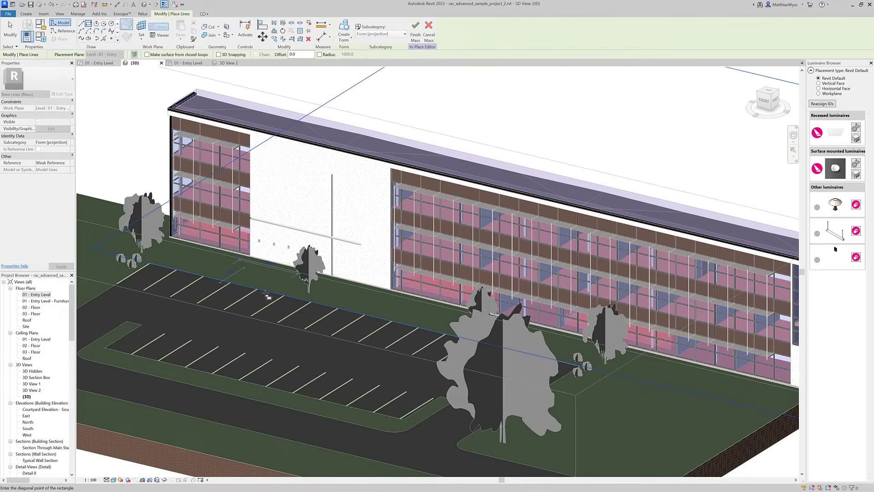
left_click(258, 308)
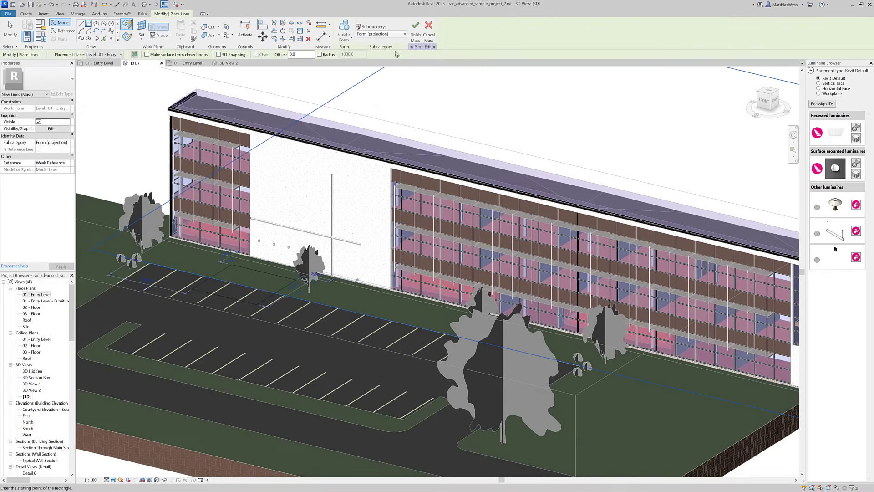
left_click(414, 31)
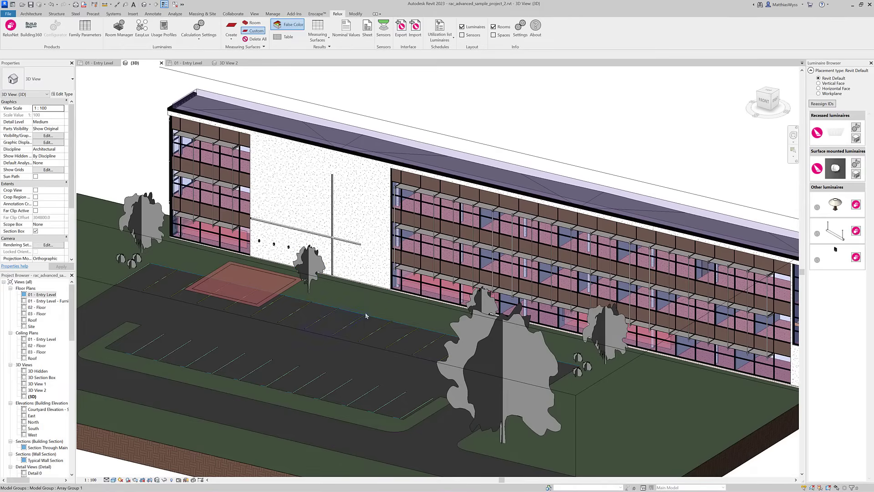
Run the radiosity calculation for the exterior scene and open the measuring surfaces results.
left_click(199, 40)
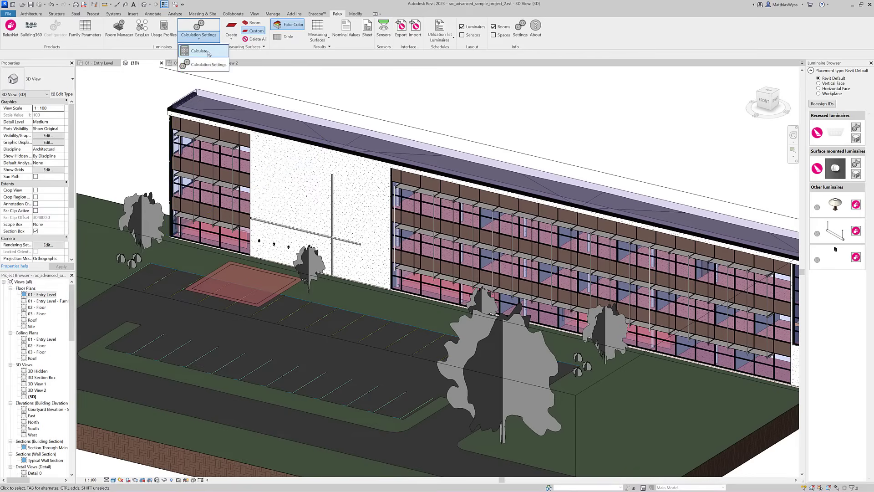
left_click(208, 64)
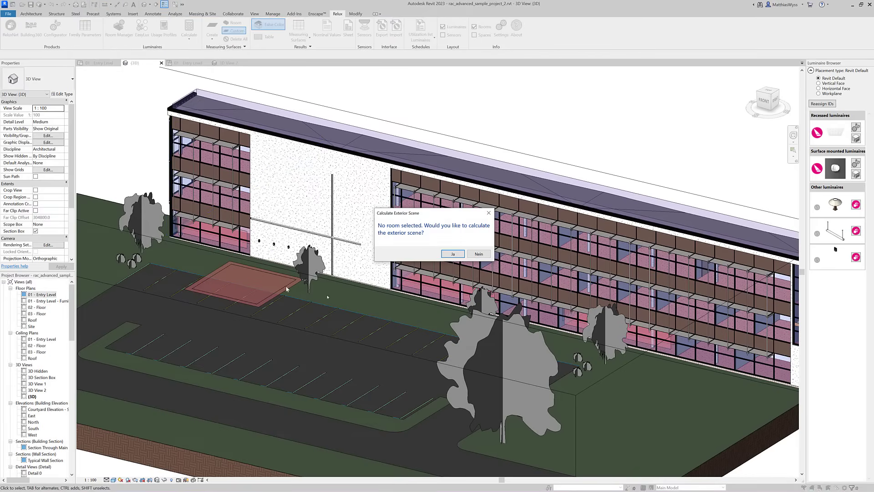
left_click(454, 254)
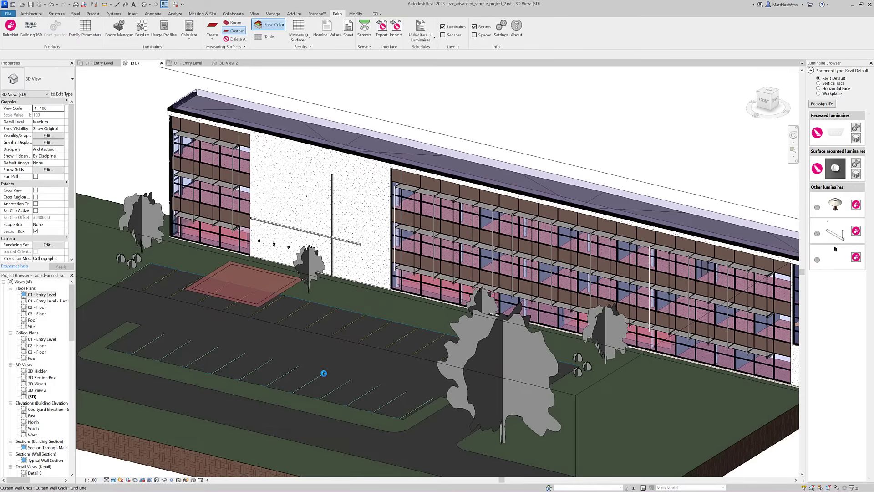
scroll(237, 255, "up", 5)
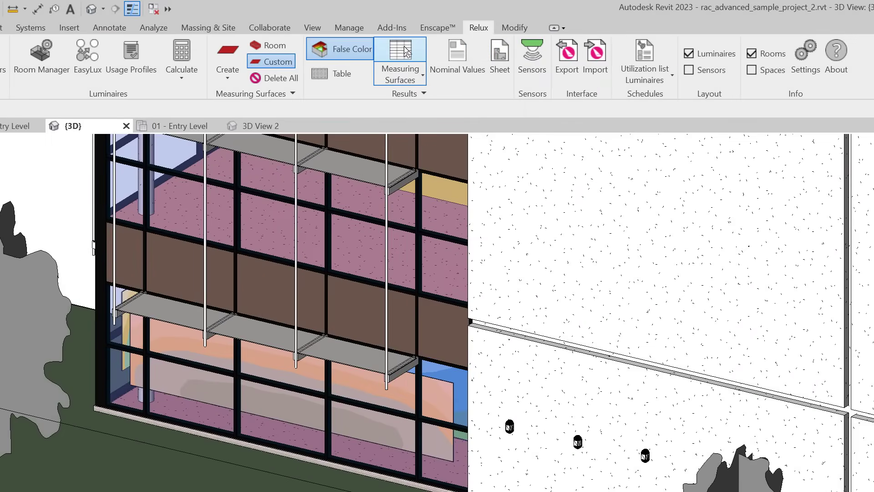
left_click(406, 51)
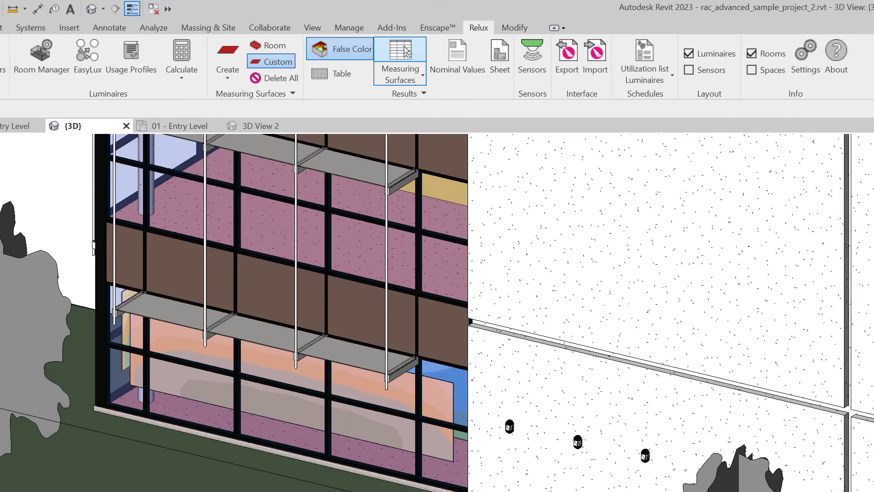